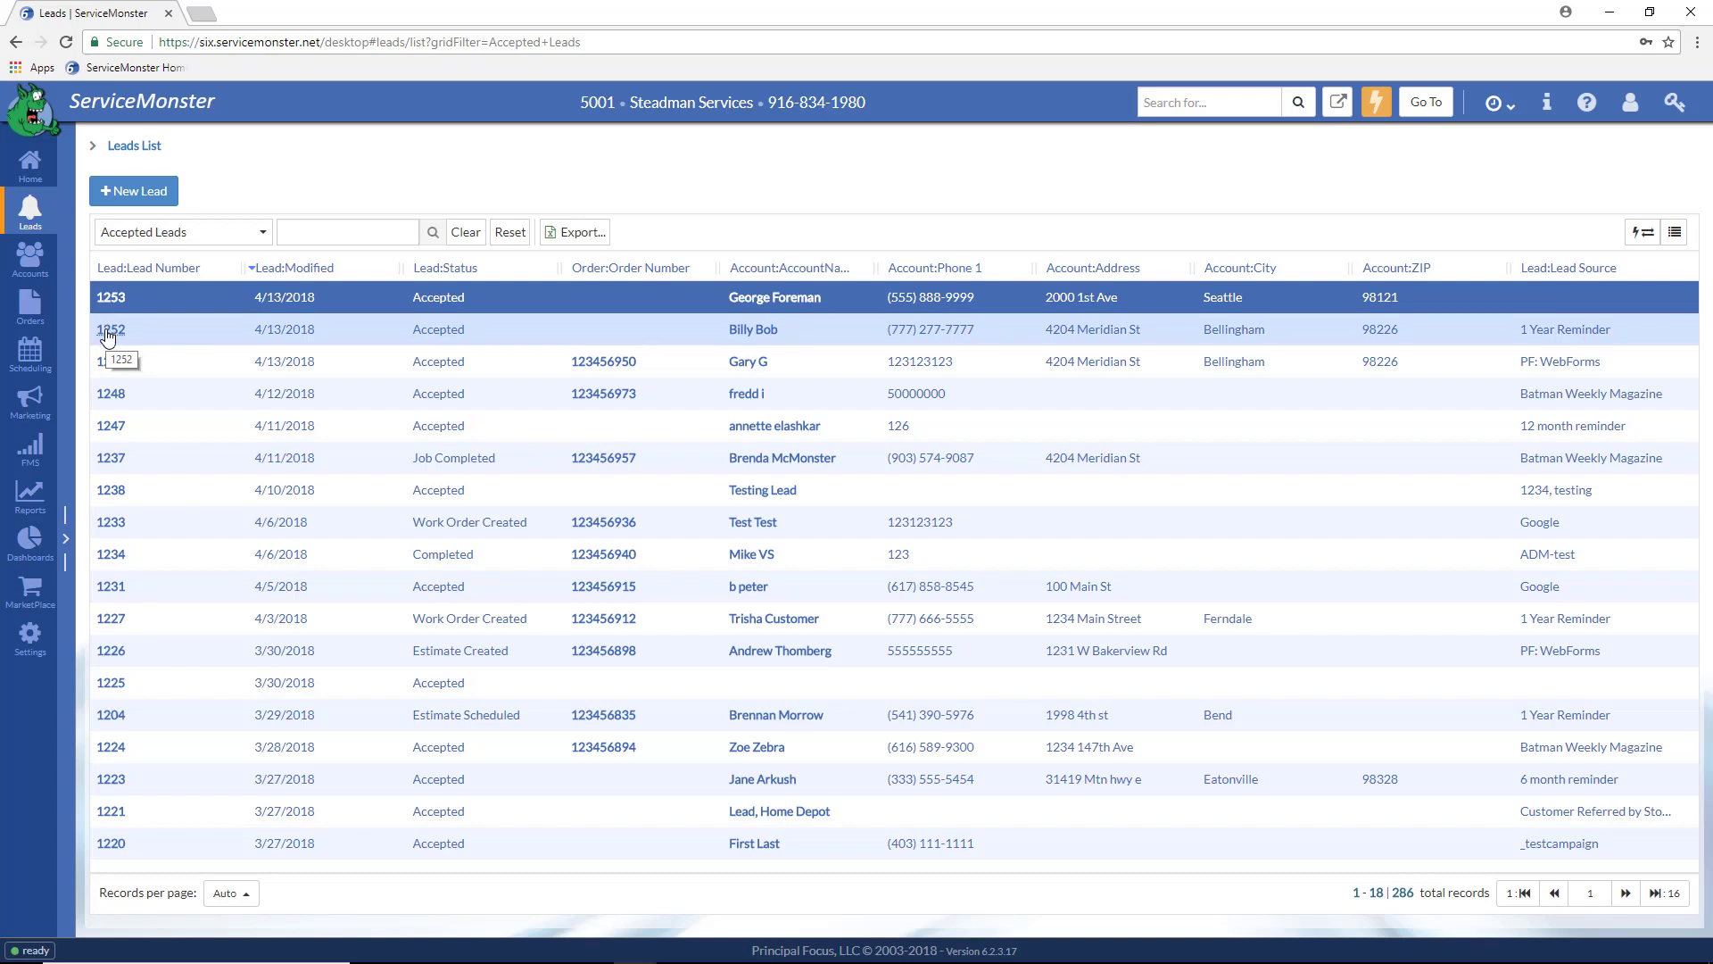
- Open the second lead in the accepted leads list and accept it with an opportunity
{"action": "left_click", "coordinate": [108, 333]}
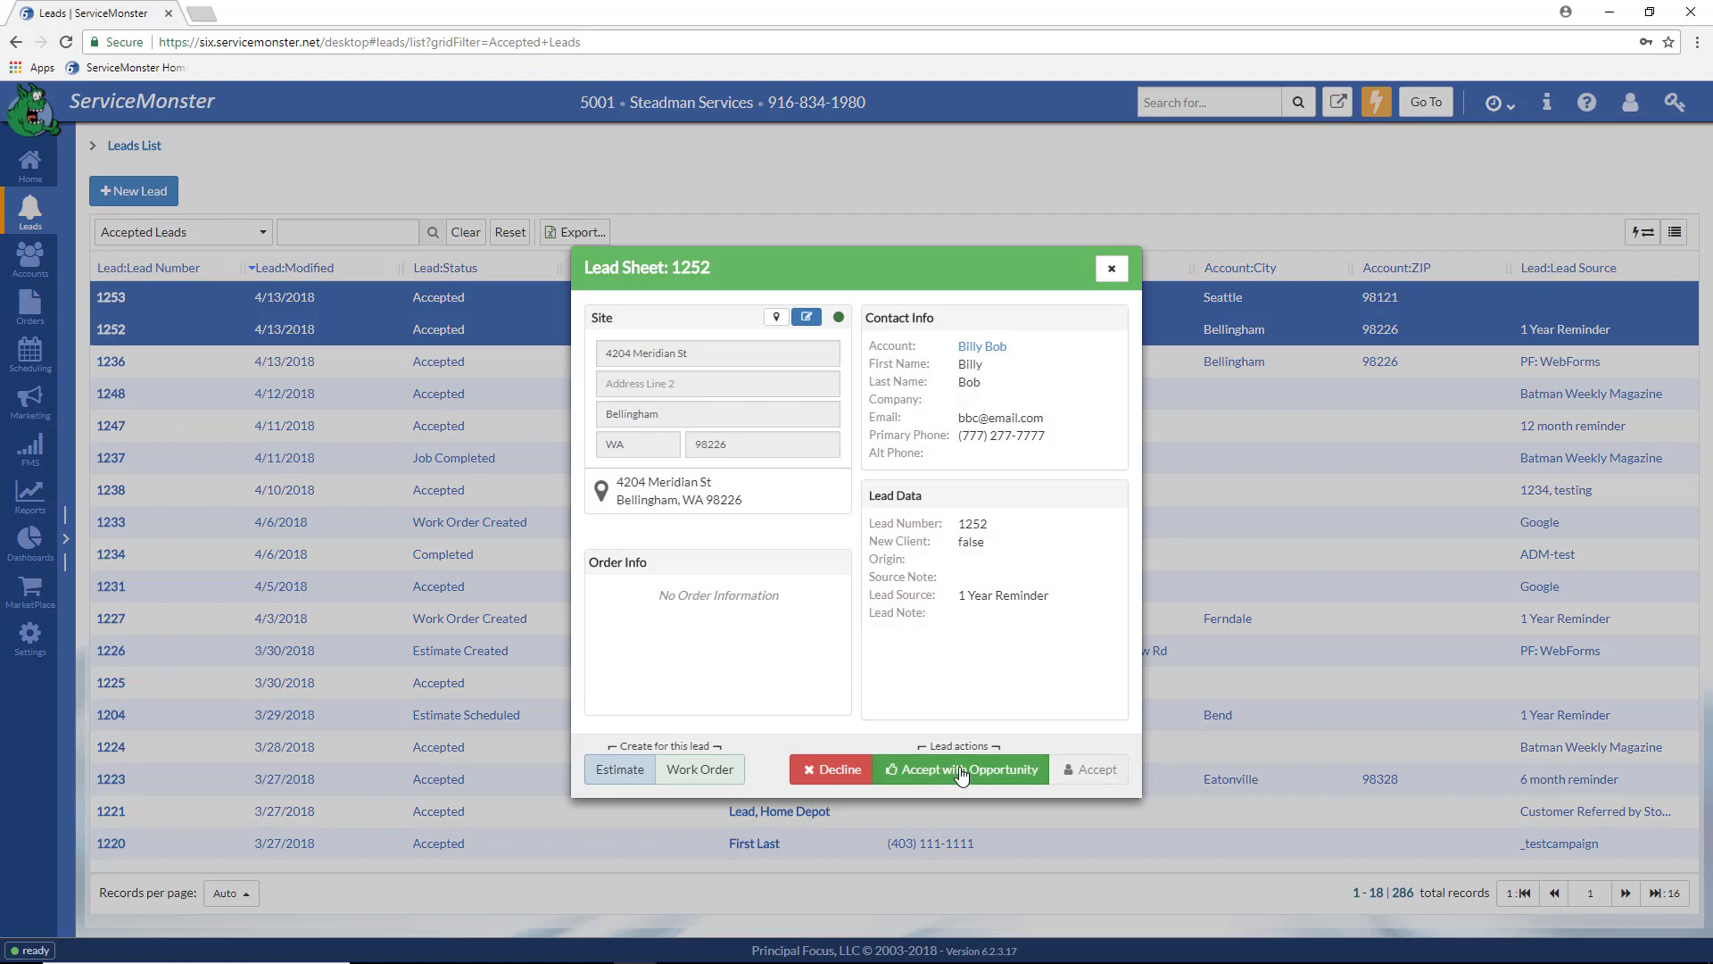
{"action": "left_click", "coordinate": [960, 773]}
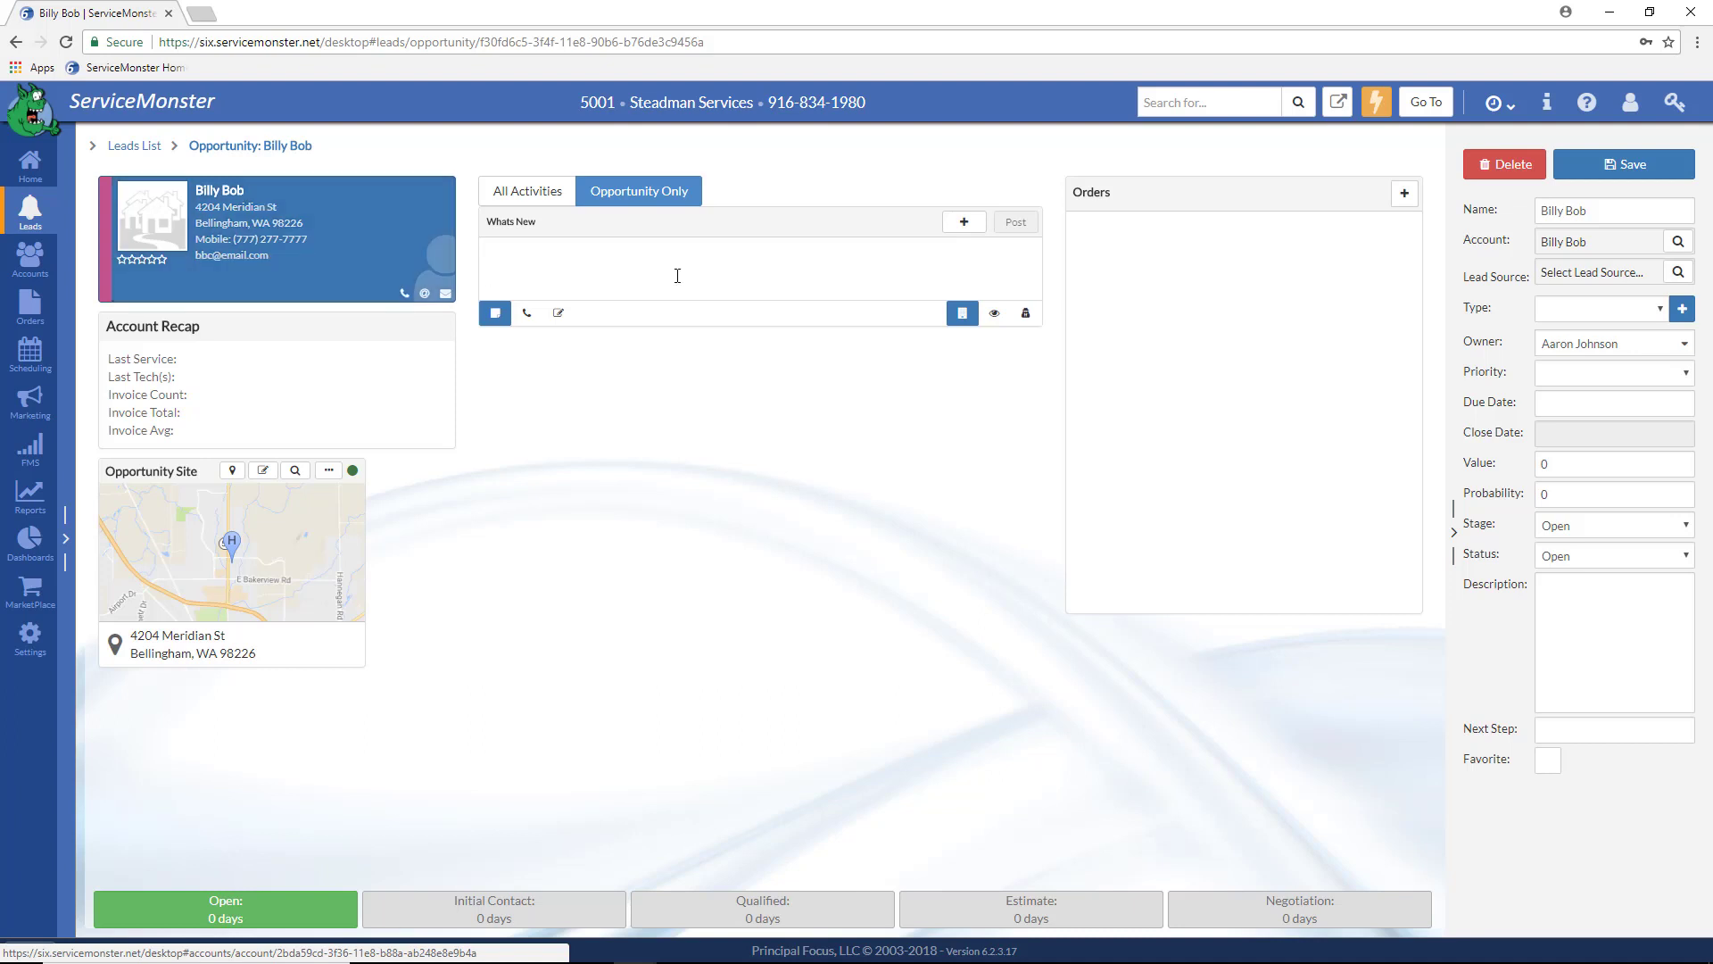
- Assign the account named 123 as the new opportunity's lead source
{"action": "left_click", "coordinate": [1674, 277]}
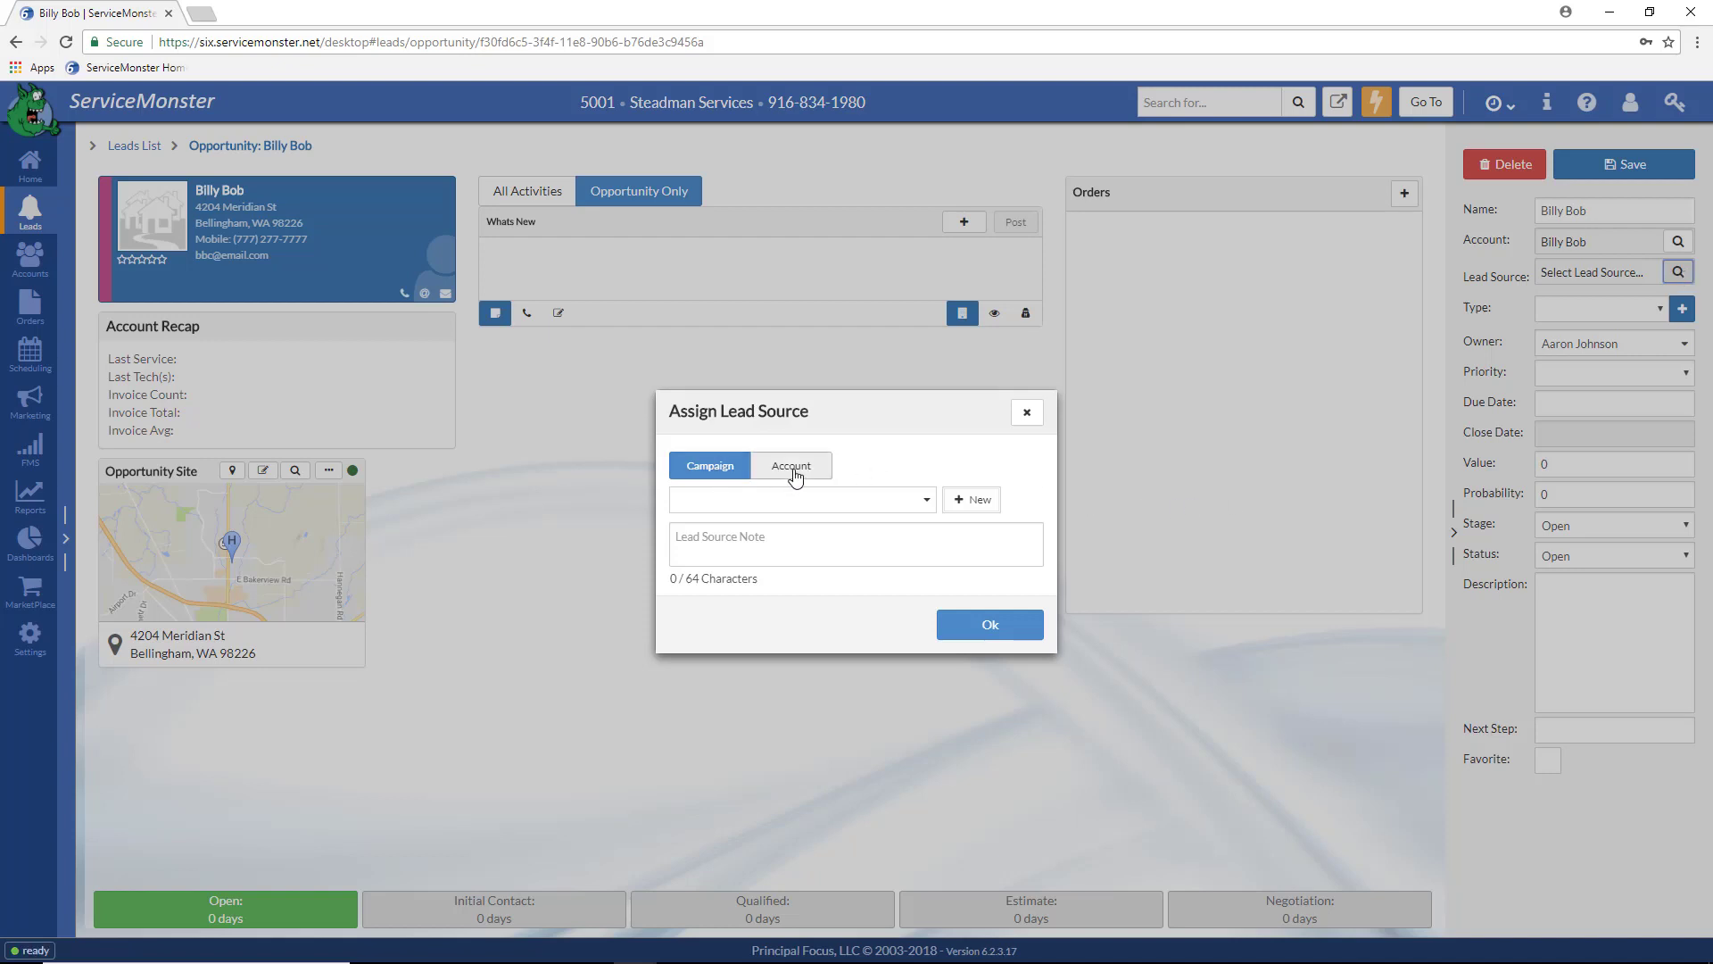
{"action": "left_click", "coordinate": [793, 473]}
{"action": "left_click", "coordinate": [924, 502]}
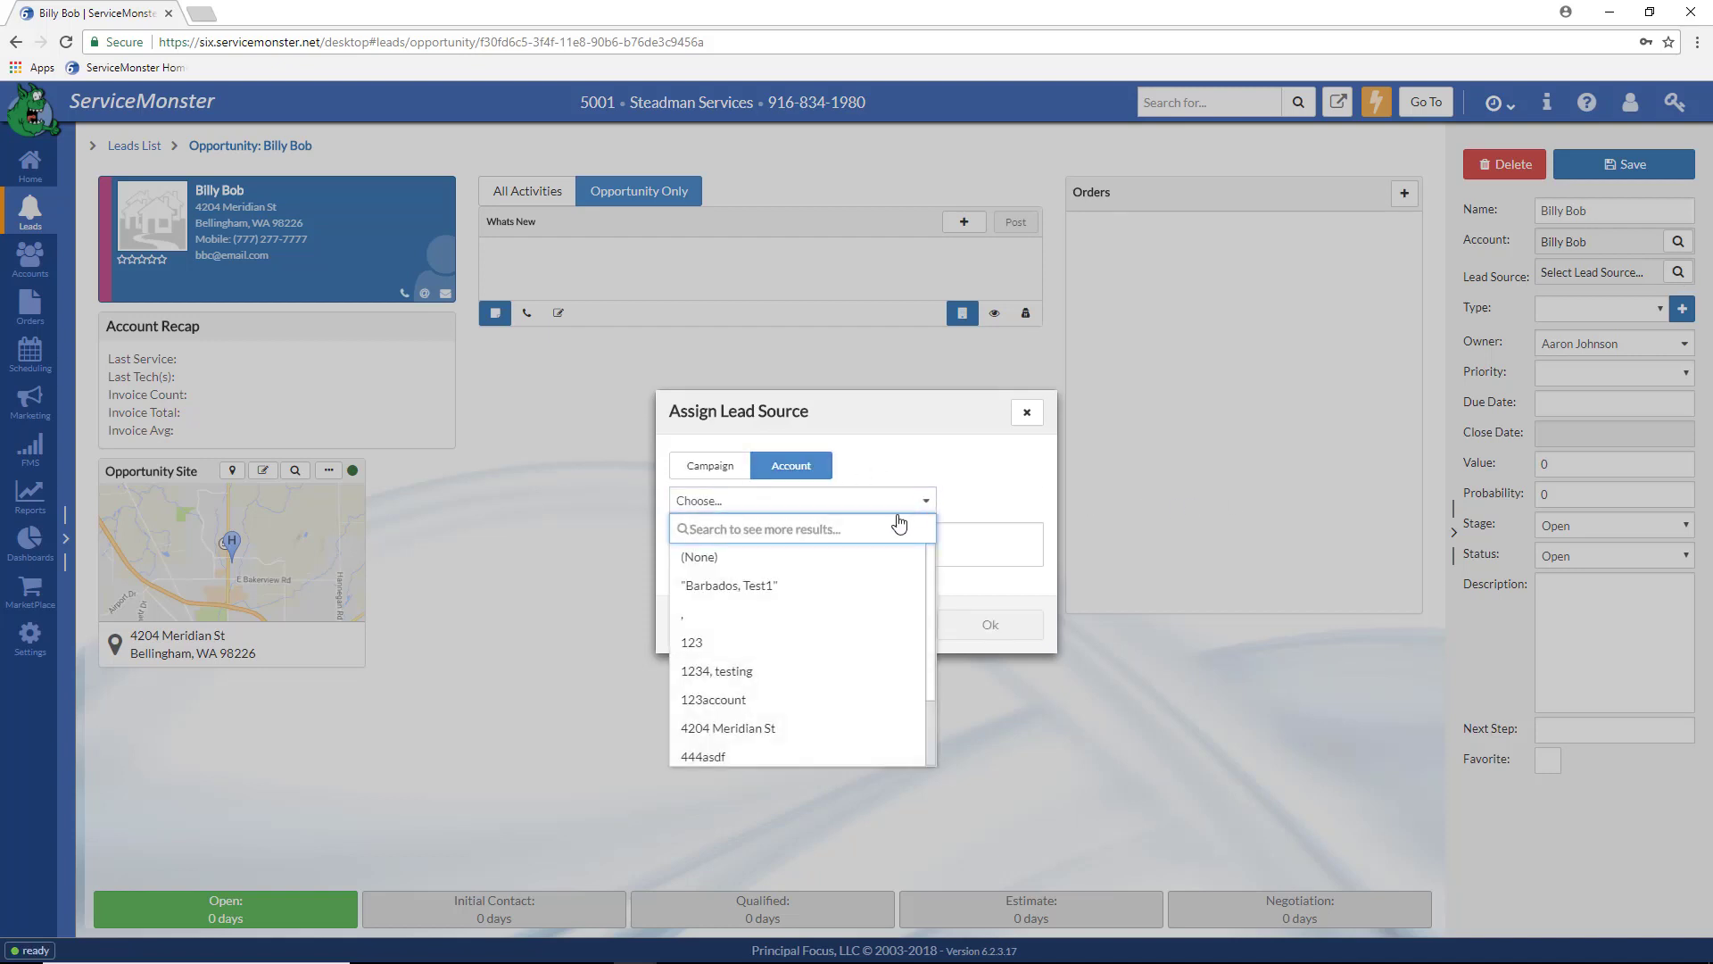
{"action": "left_click", "coordinate": [740, 642]}
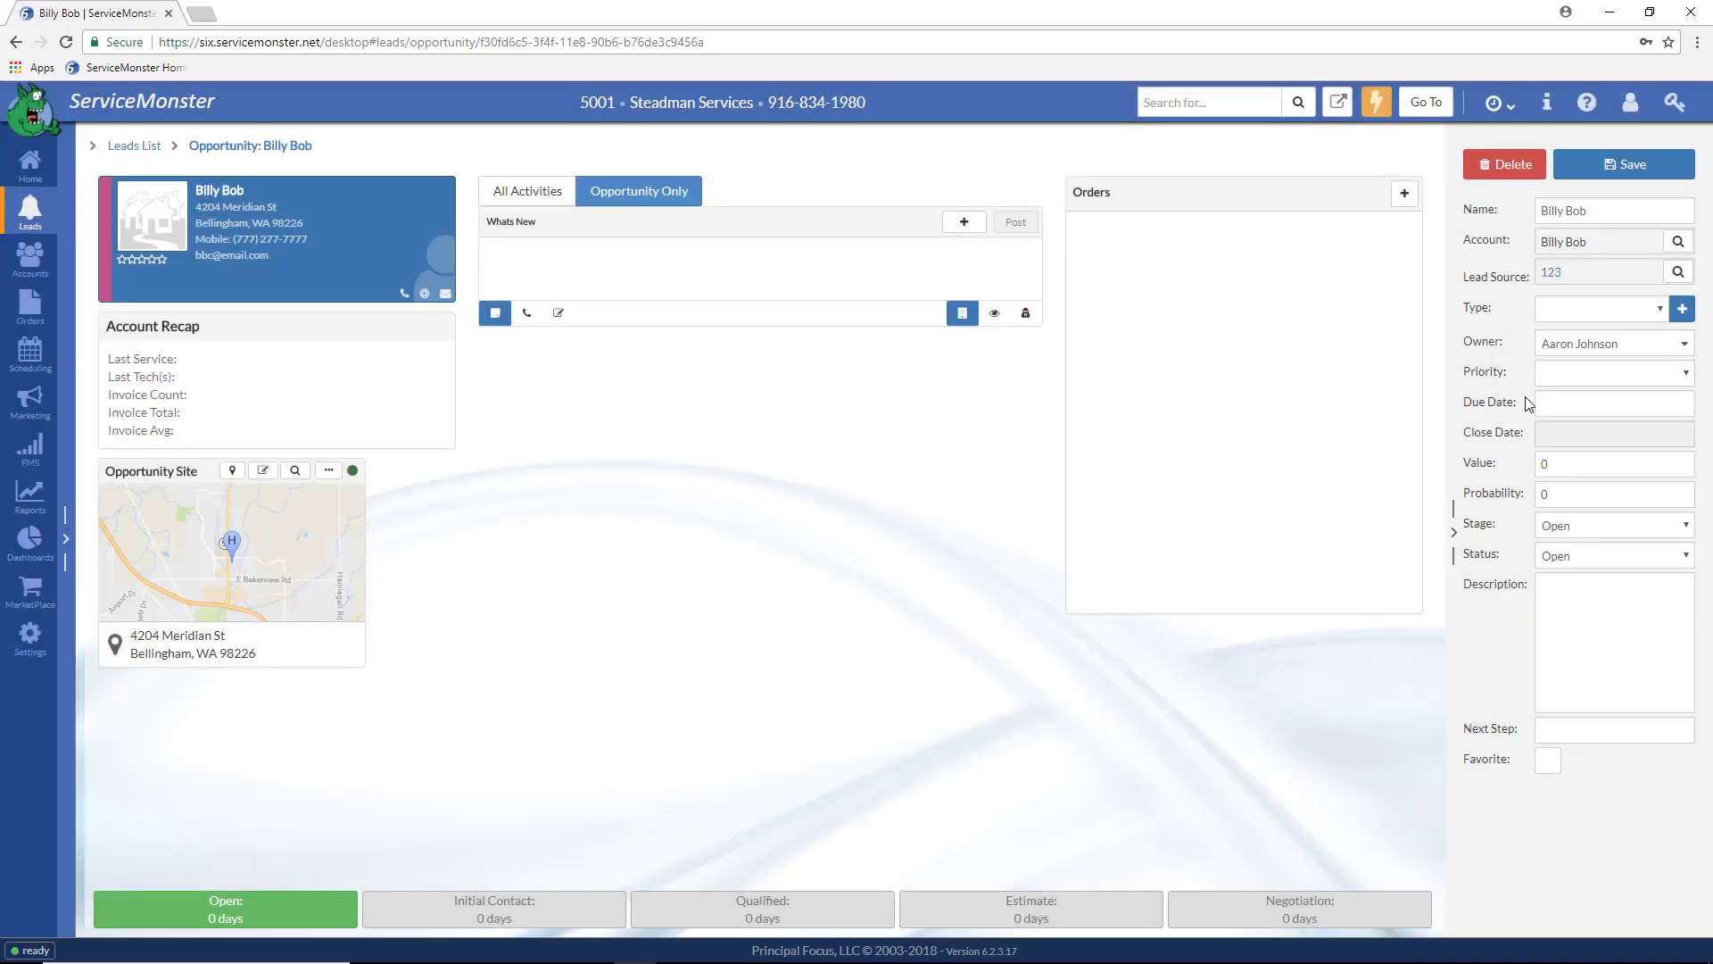
- Assign the opportunity to a different owner, set its priority to Low, and save the record
{"action": "left_click", "coordinate": [1686, 354]}
{"action": "left_click", "coordinate": [1606, 390]}
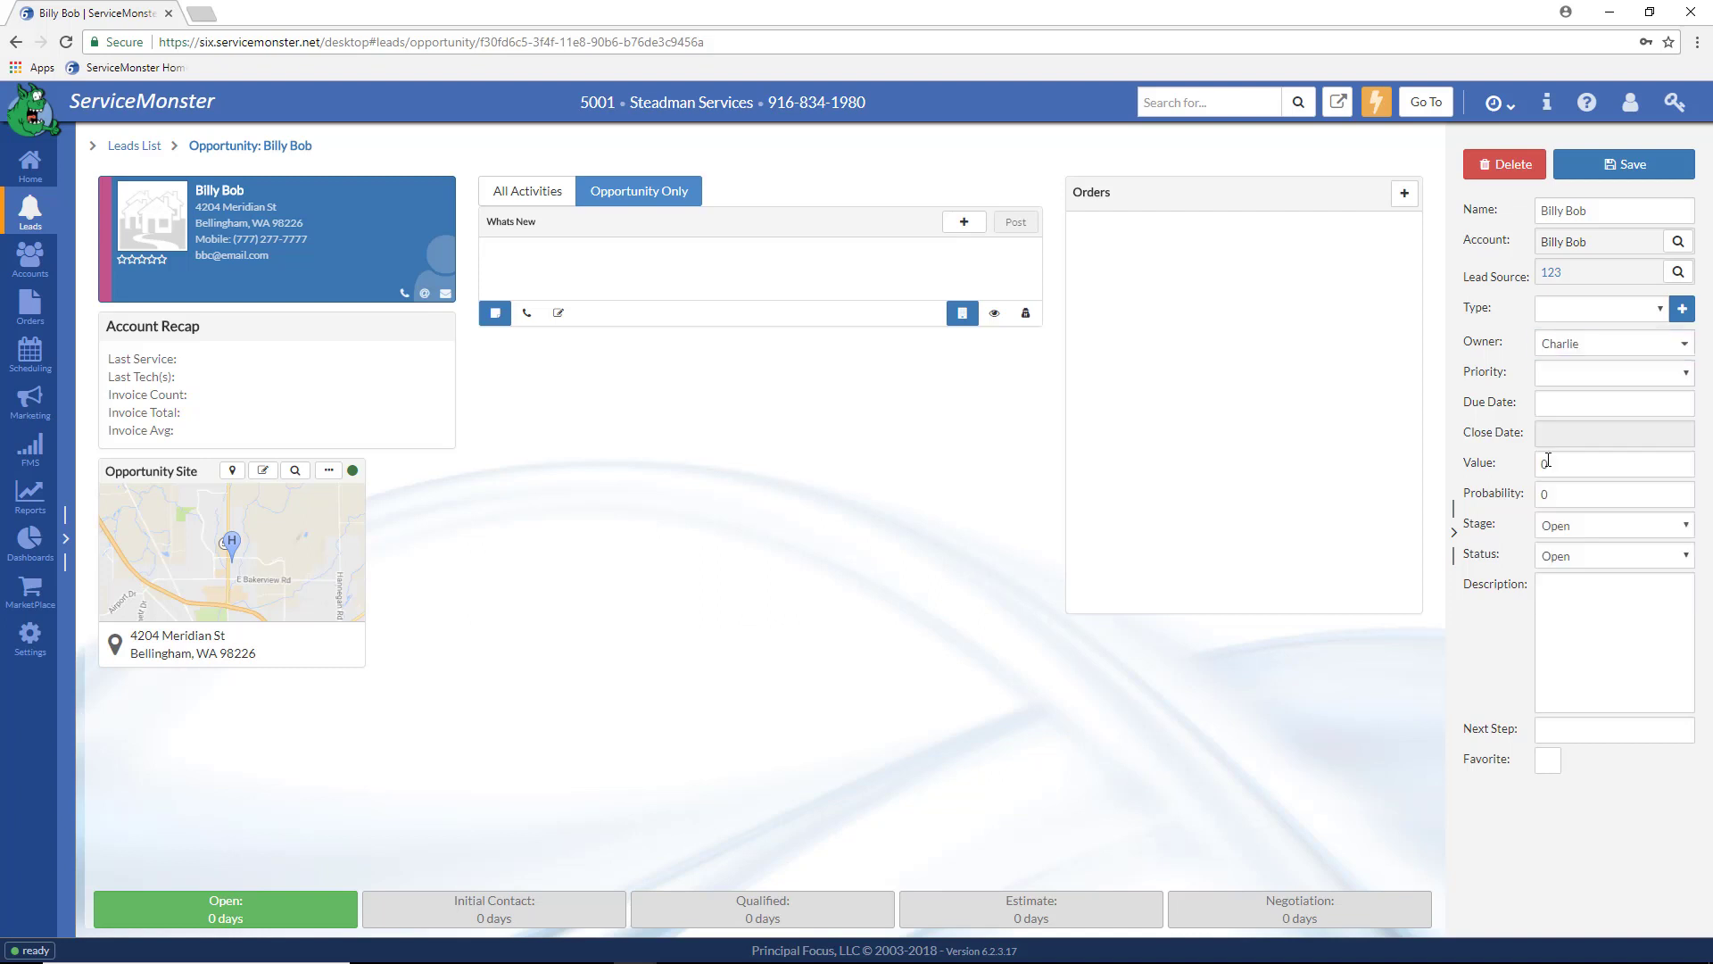
{"action": "left_click", "coordinate": [1646, 374]}
{"action": "left_click", "coordinate": [1607, 403]}
{"action": "left_click", "coordinate": [1637, 401]}
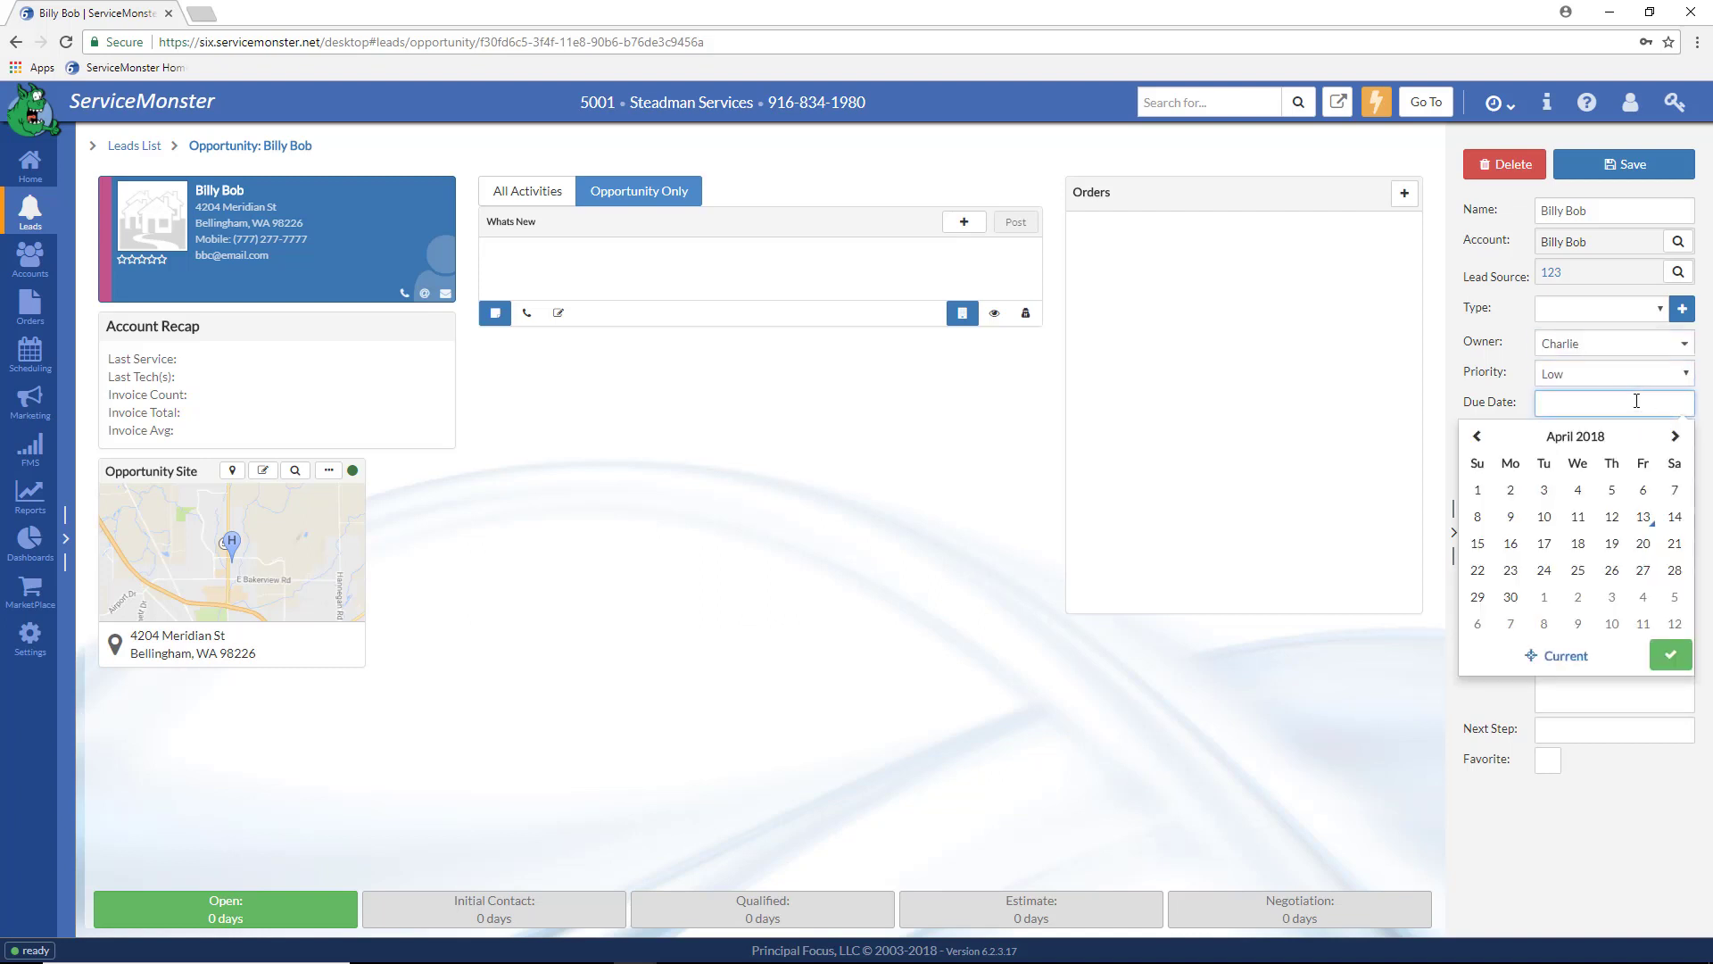
{"action": "left_click", "coordinate": [1599, 415]}
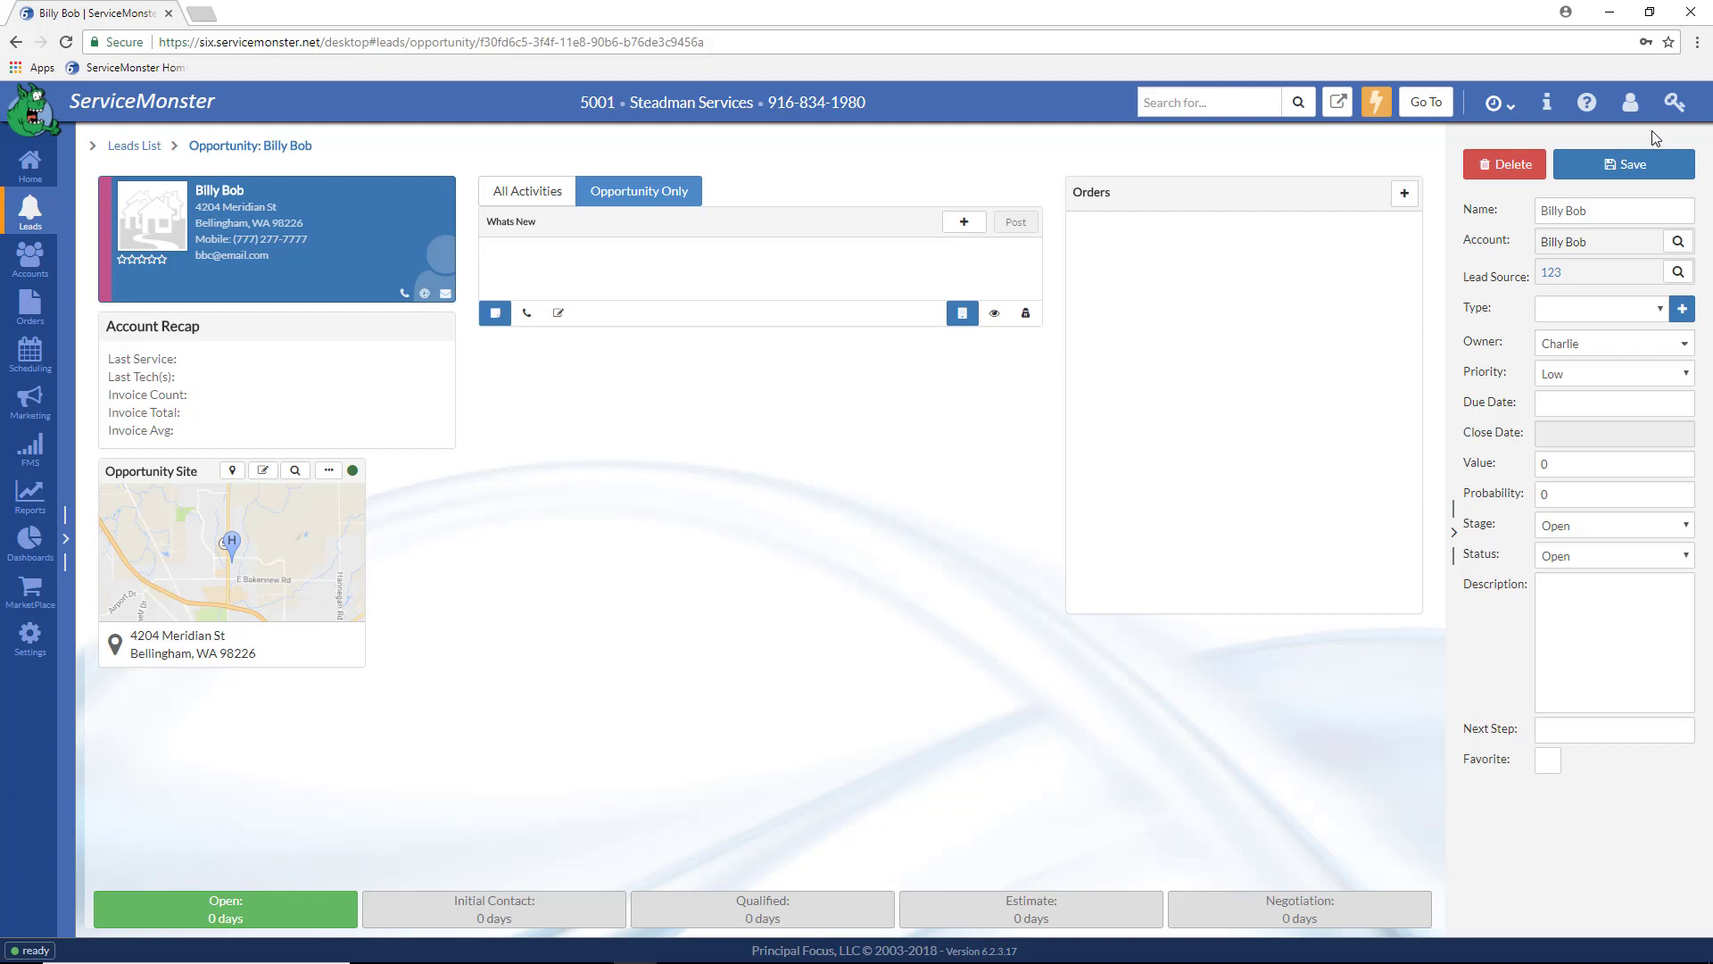
{"action": "left_click", "coordinate": [1627, 172]}
- Go to the opportunity list, view it as a grid, and return to the Kanban view
{"action": "left_click", "coordinate": [66, 538]}
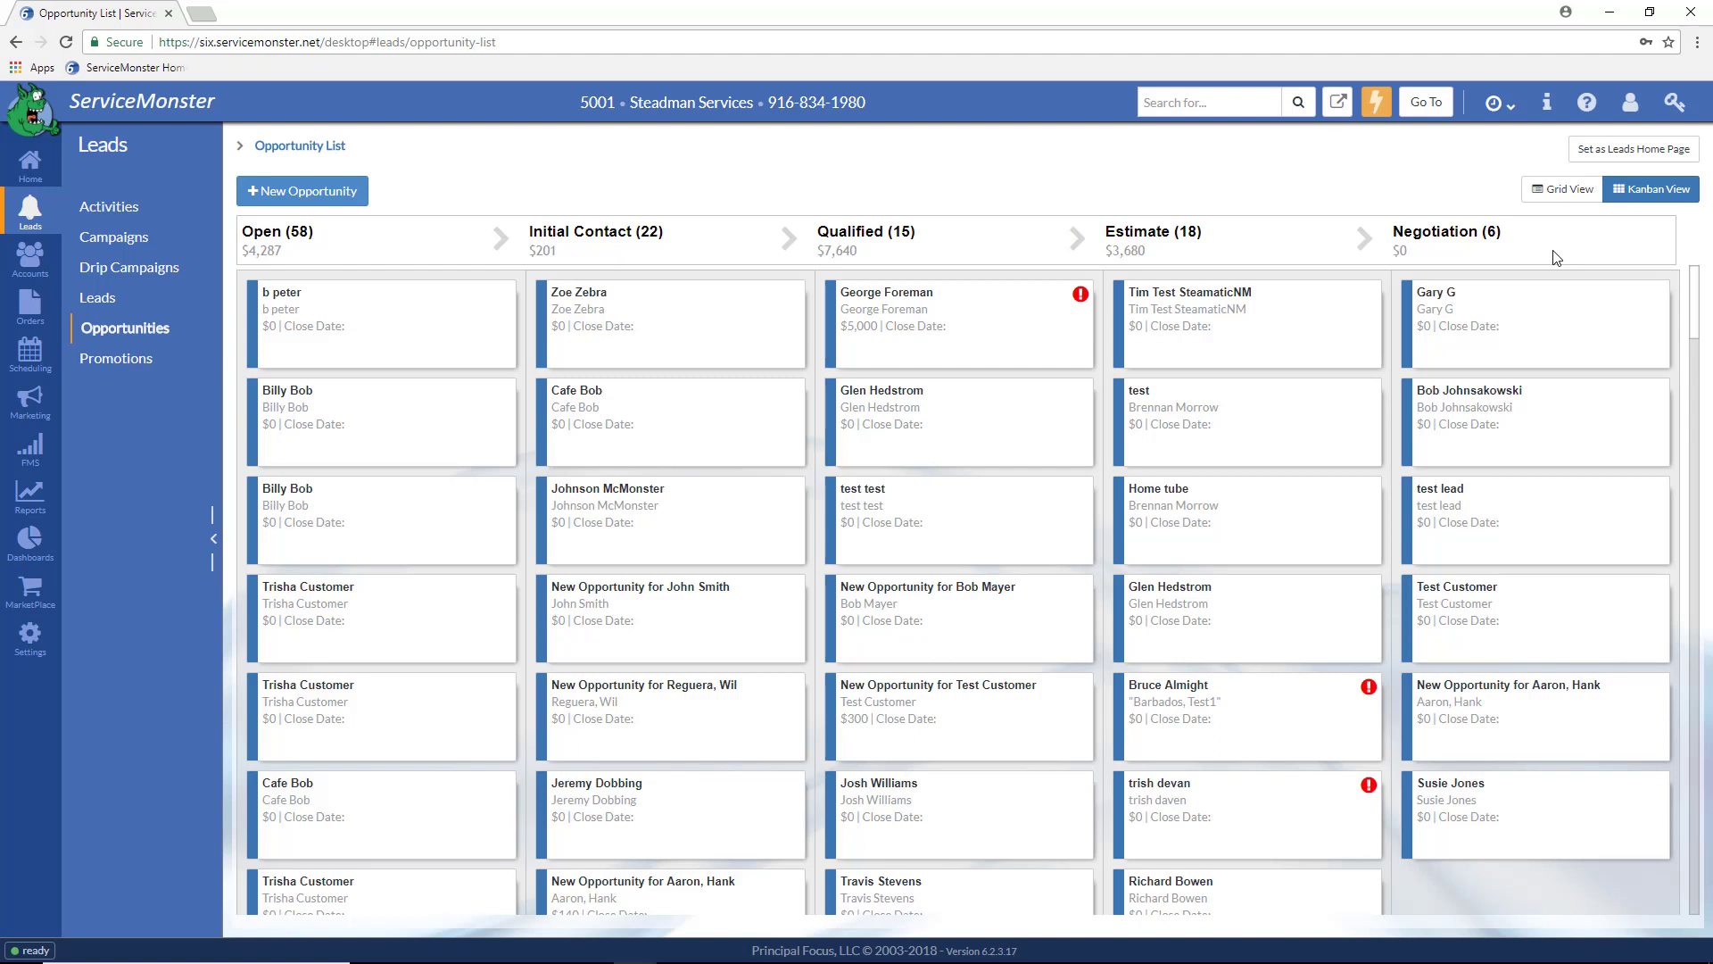
{"action": "left_click", "coordinate": [1560, 194]}
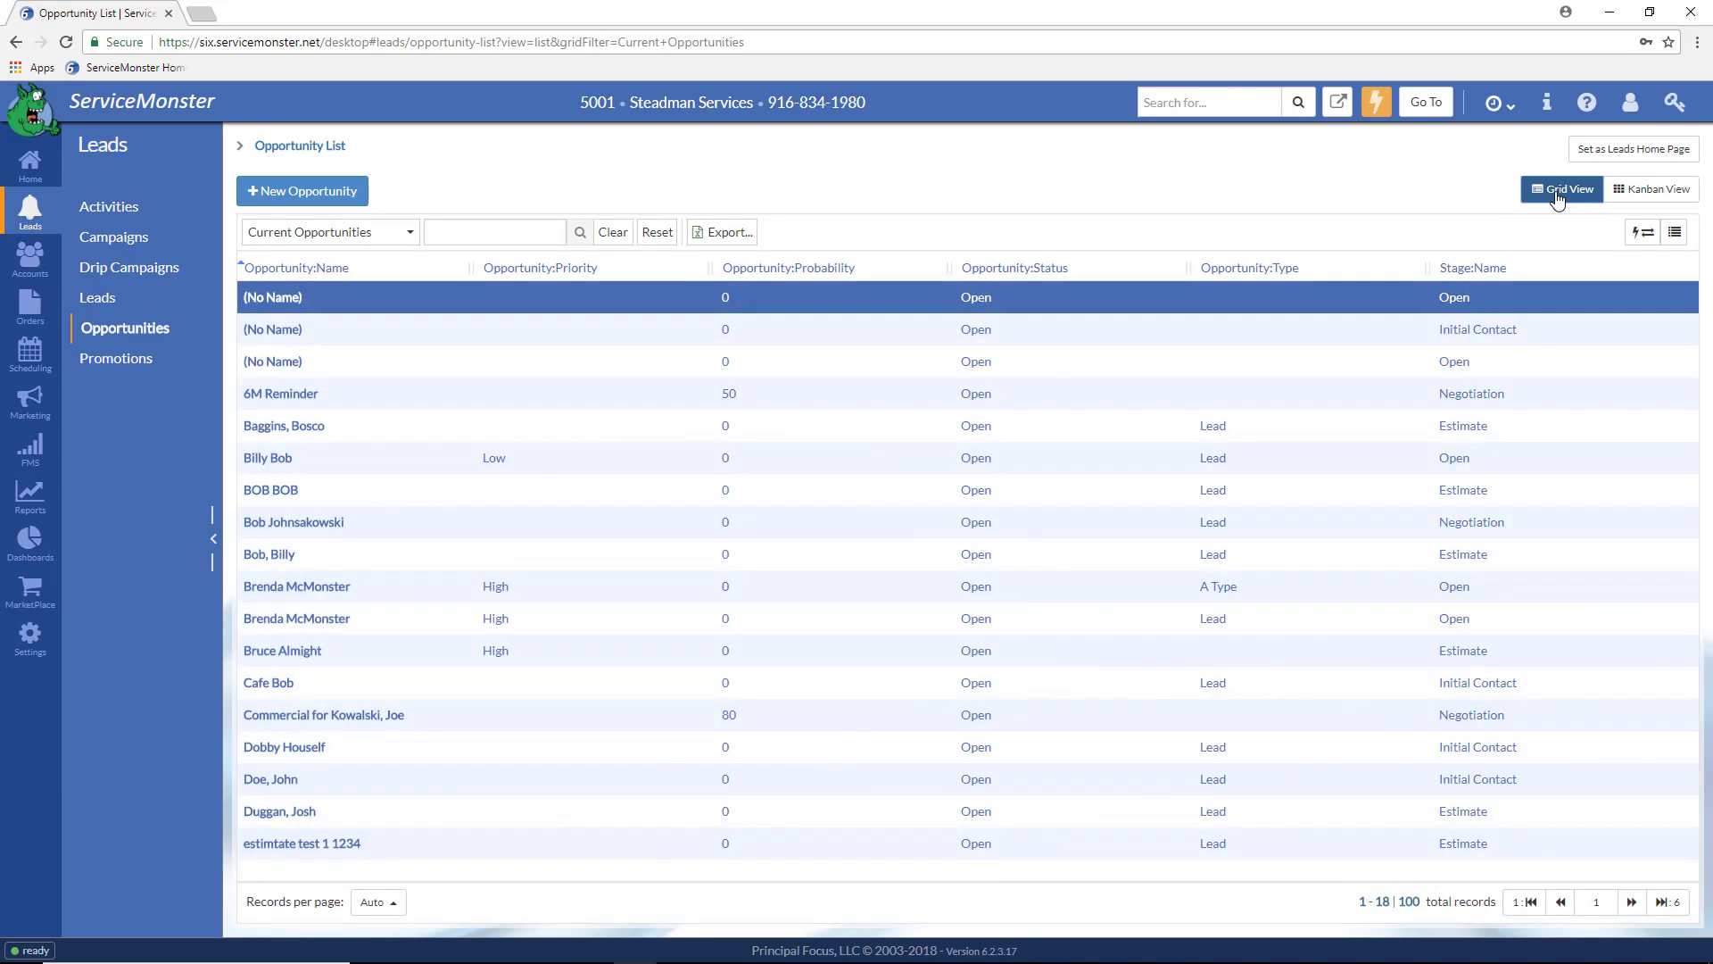
{"action": "left_click", "coordinate": [1645, 203]}
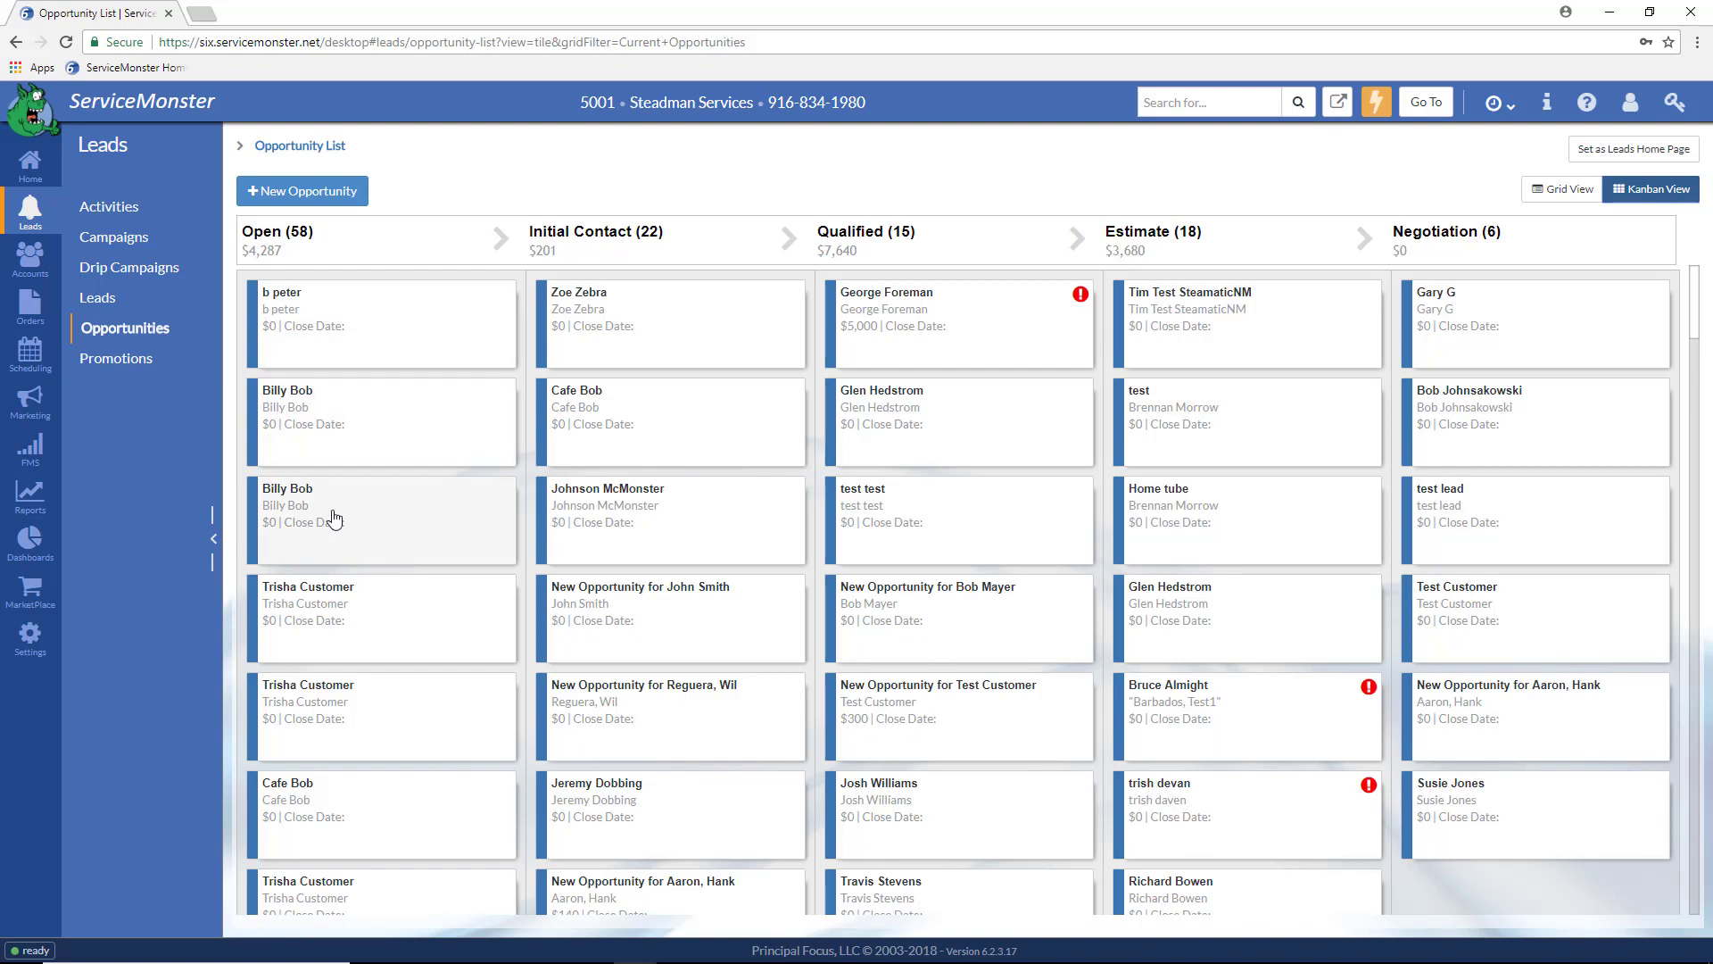
- Move the new opportunity's card from Open to Initial Contact, and open the opportunity to start a new order for it
{"action": "left_click_drag", "start_coordinate": [333, 519], "coordinate": [629, 319]}
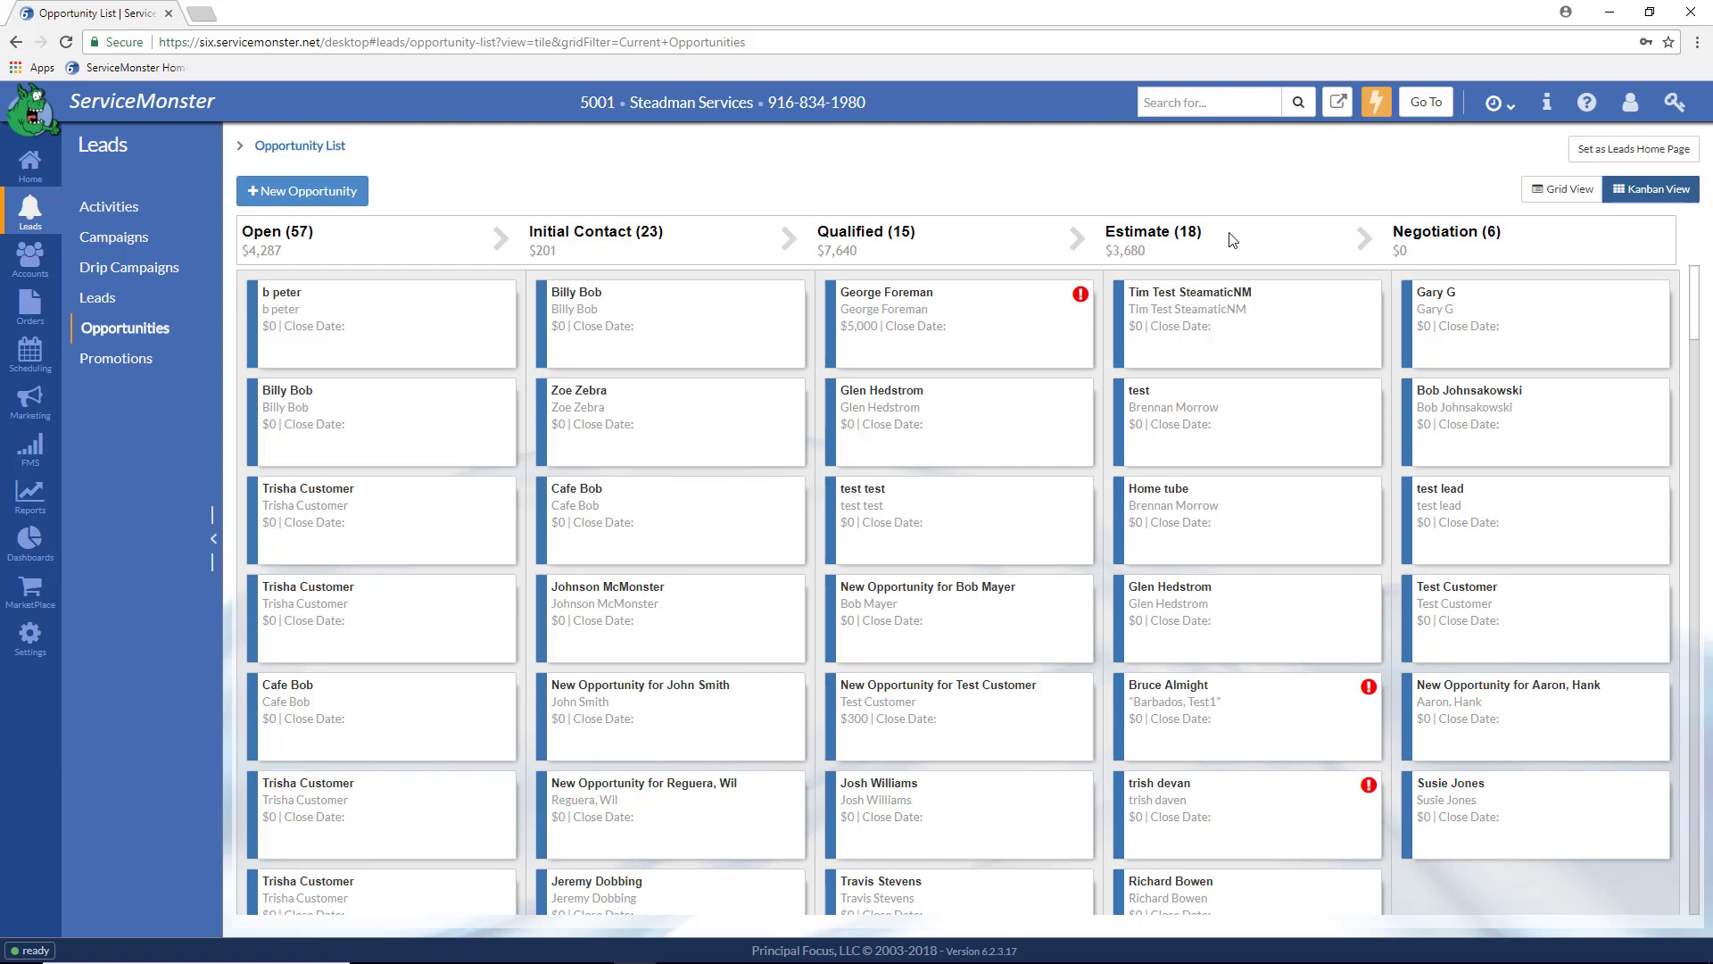
{"action": "left_click", "coordinate": [587, 297]}
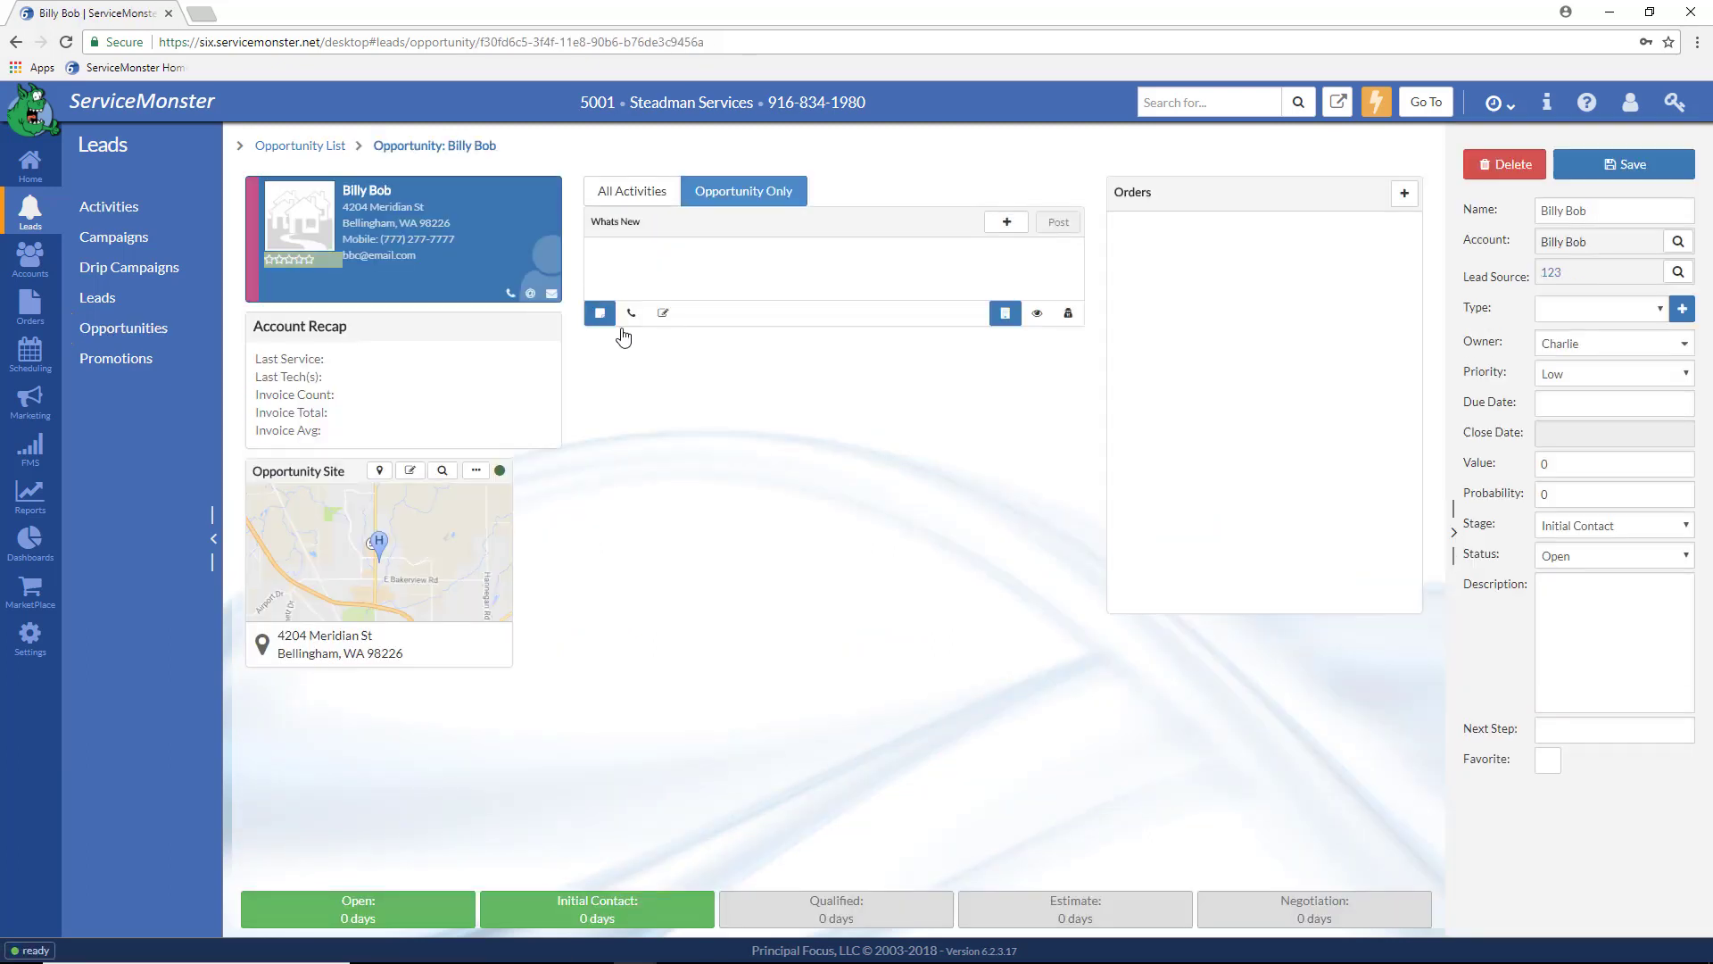
{"action": "left_click", "coordinate": [1405, 194]}
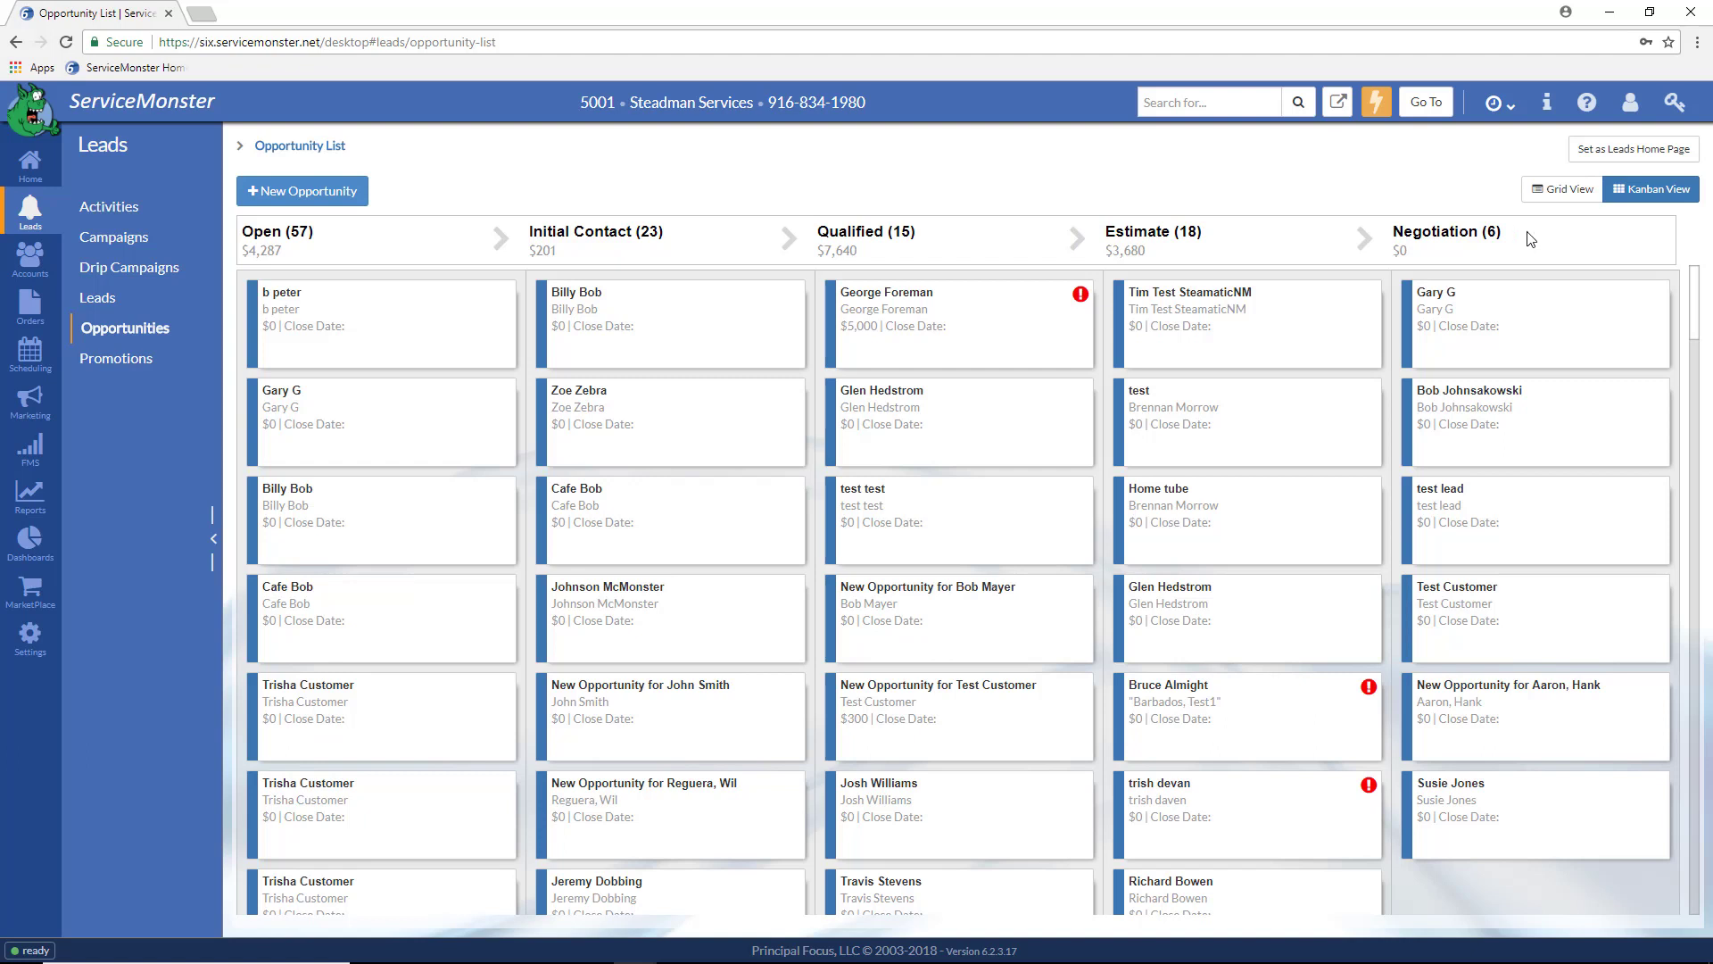
- Open the first opportunity in the Negotiation stage and review its status options, keeping Open selected
{"action": "left_click", "coordinate": [1452, 301]}
{"action": "left_click", "coordinate": [1685, 557]}
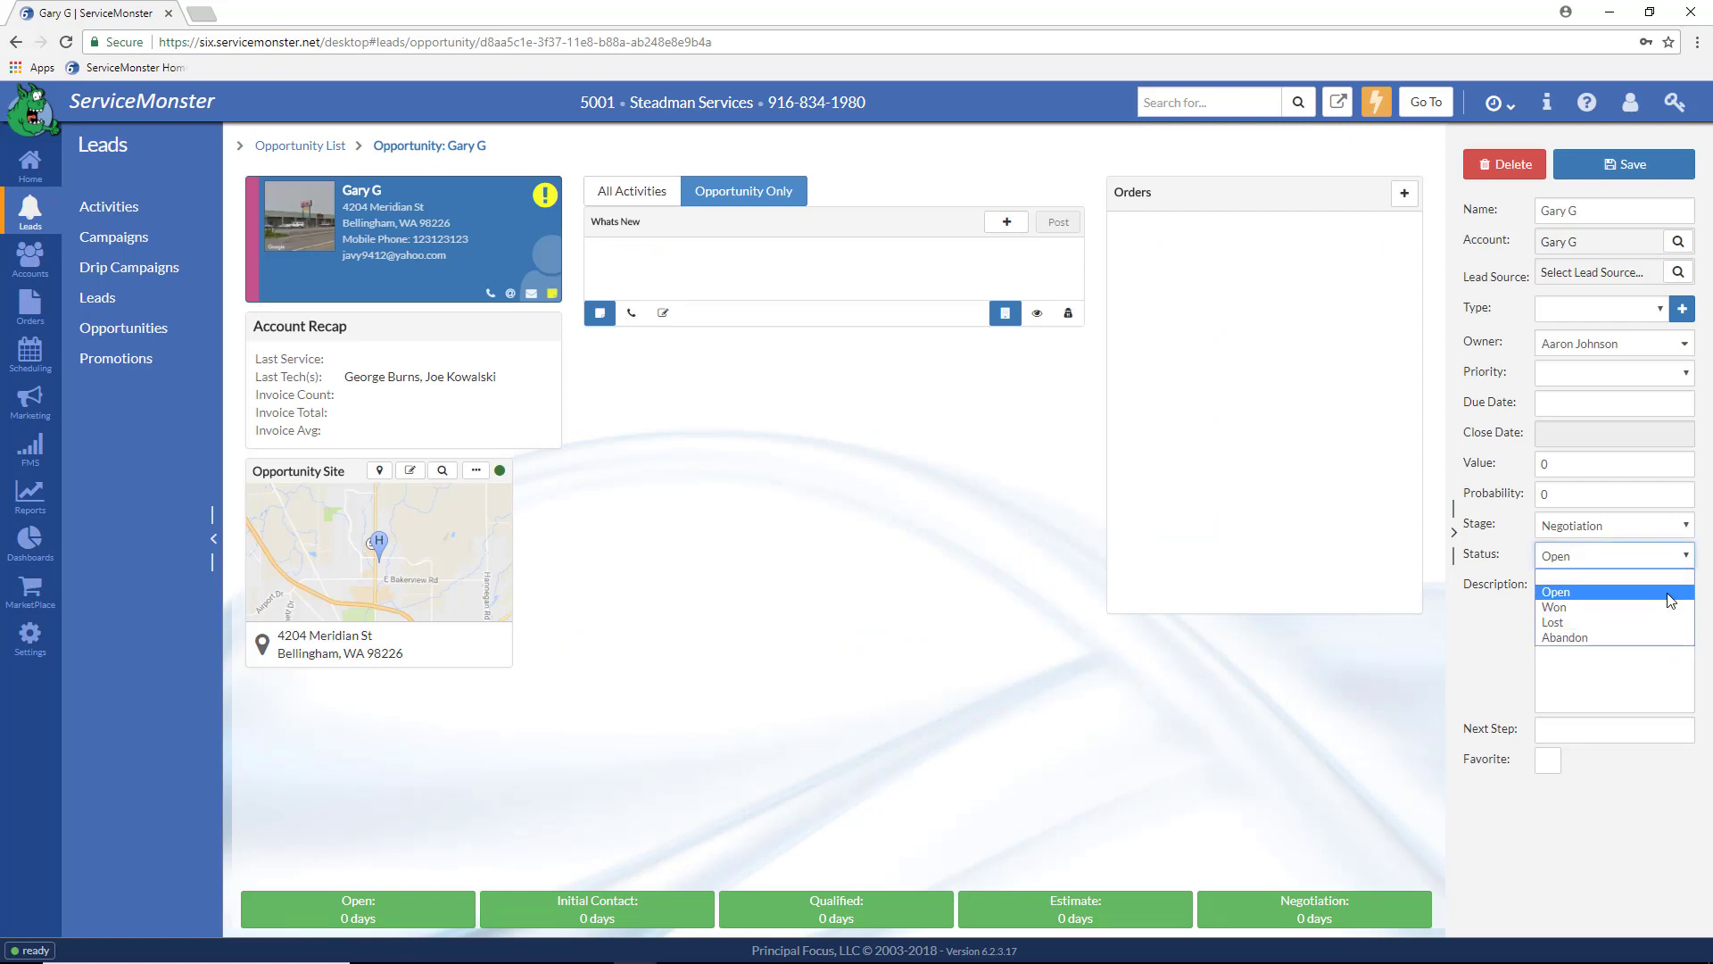
{"action": "left_click", "coordinate": [1669, 594]}
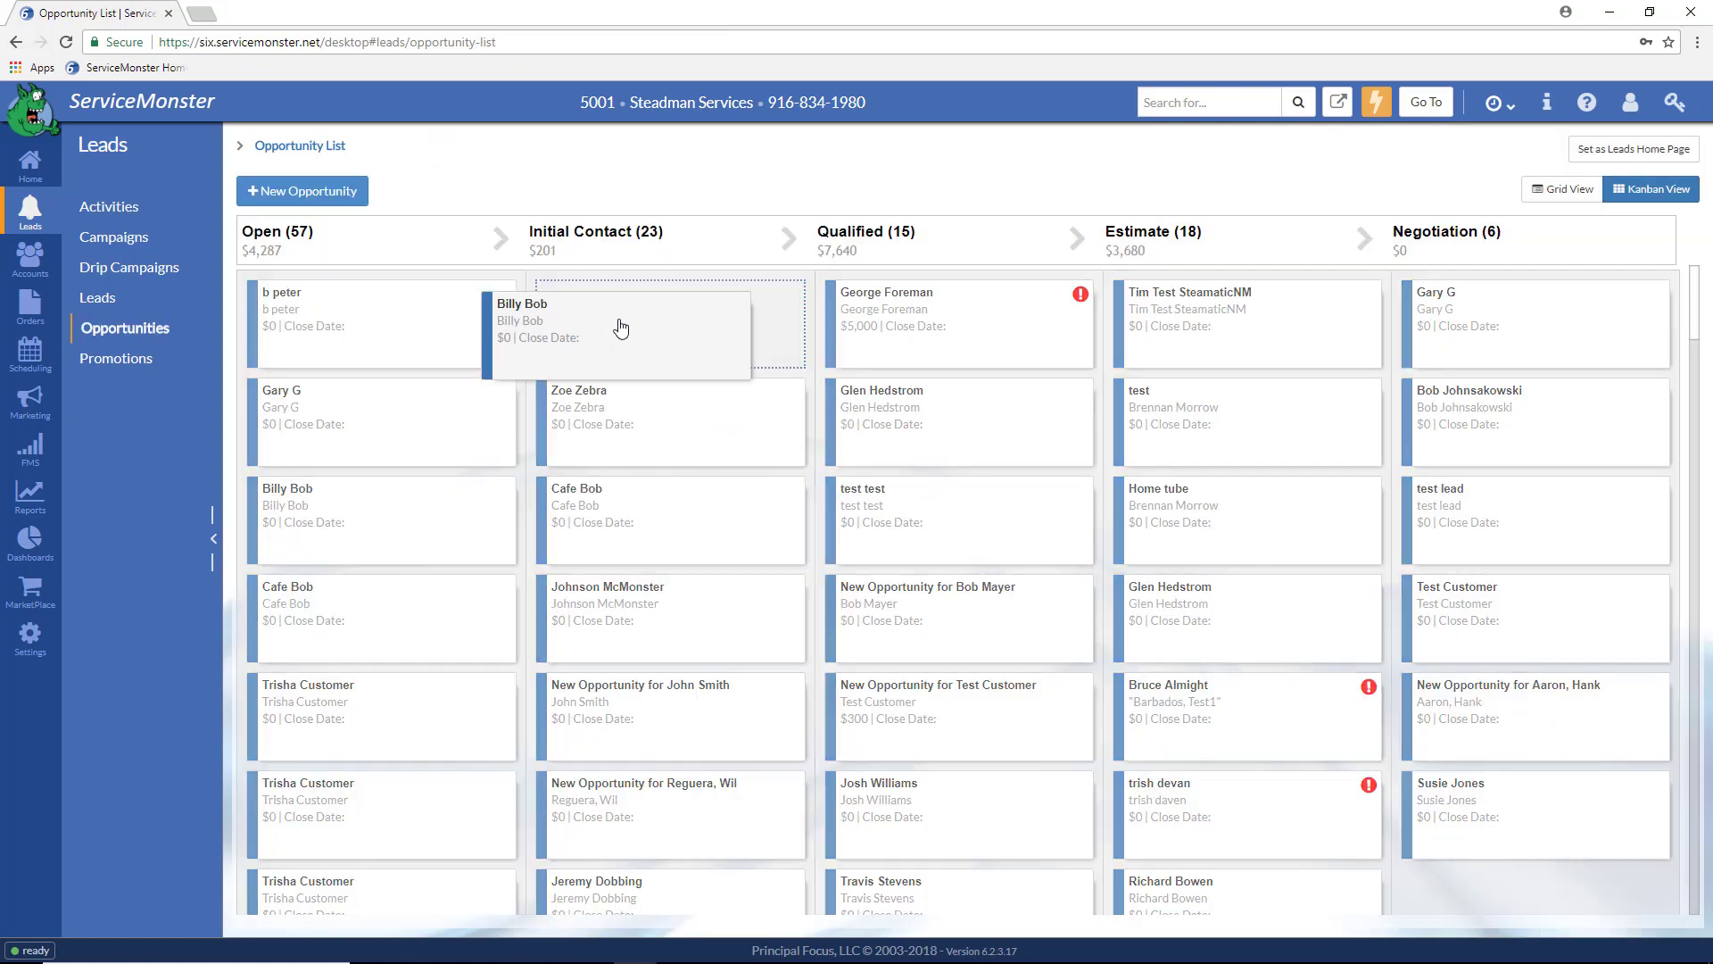
- Move the first Initial Contact card back to the Open stage
{"action": "left_click_drag", "start_coordinate": [619, 325], "coordinate": [439, 307]}
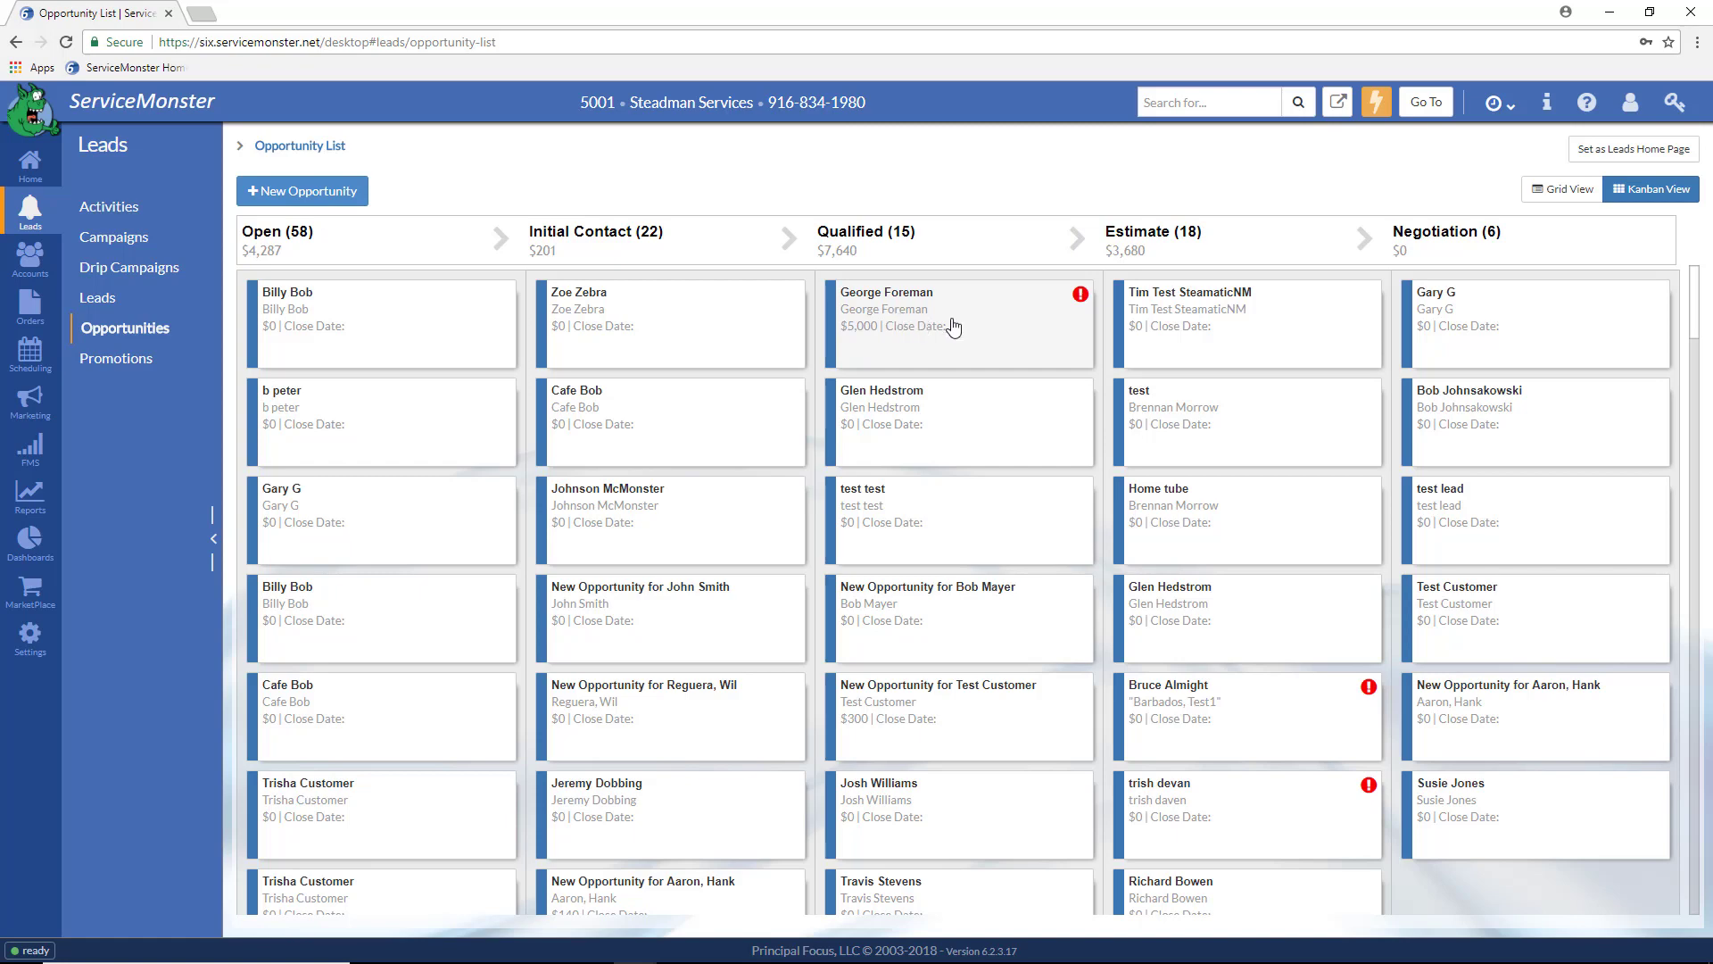
- Open the first opportunity in the Qualified stage, and view and save its on-site meeting task
{"action": "left_click_drag", "start_coordinate": [953, 327], "coordinate": [883, 312]}
{"action": "left_click", "coordinate": [881, 310]}
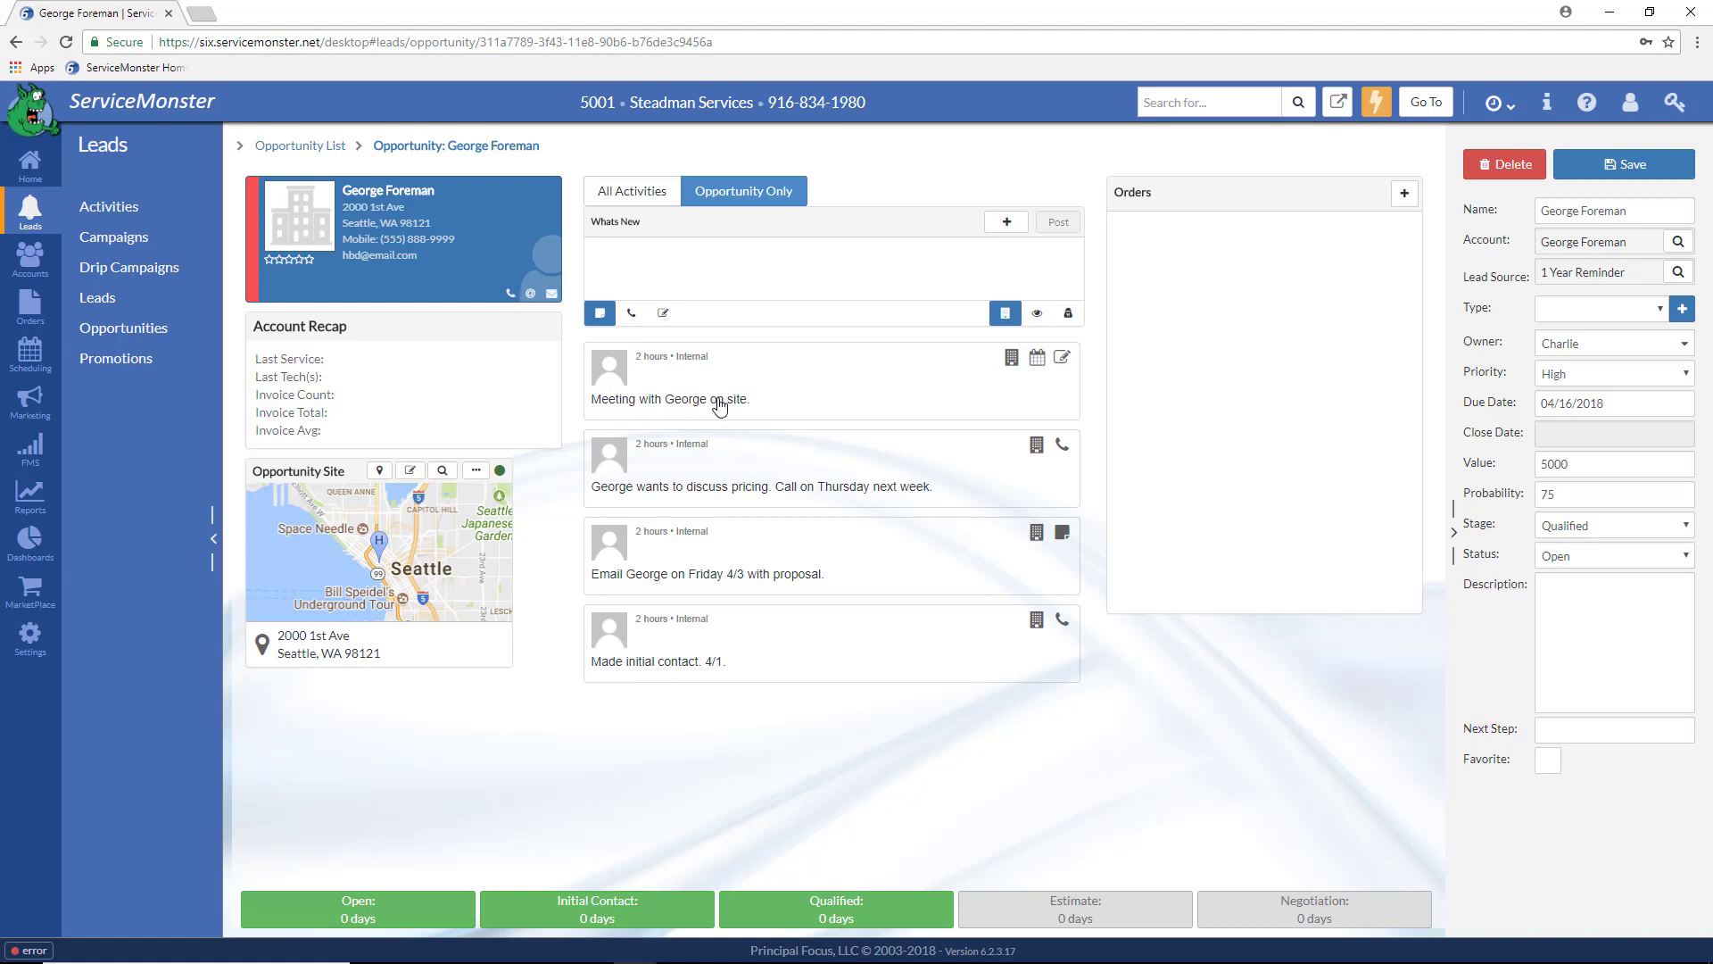
{"action": "left_click", "coordinate": [1037, 359]}
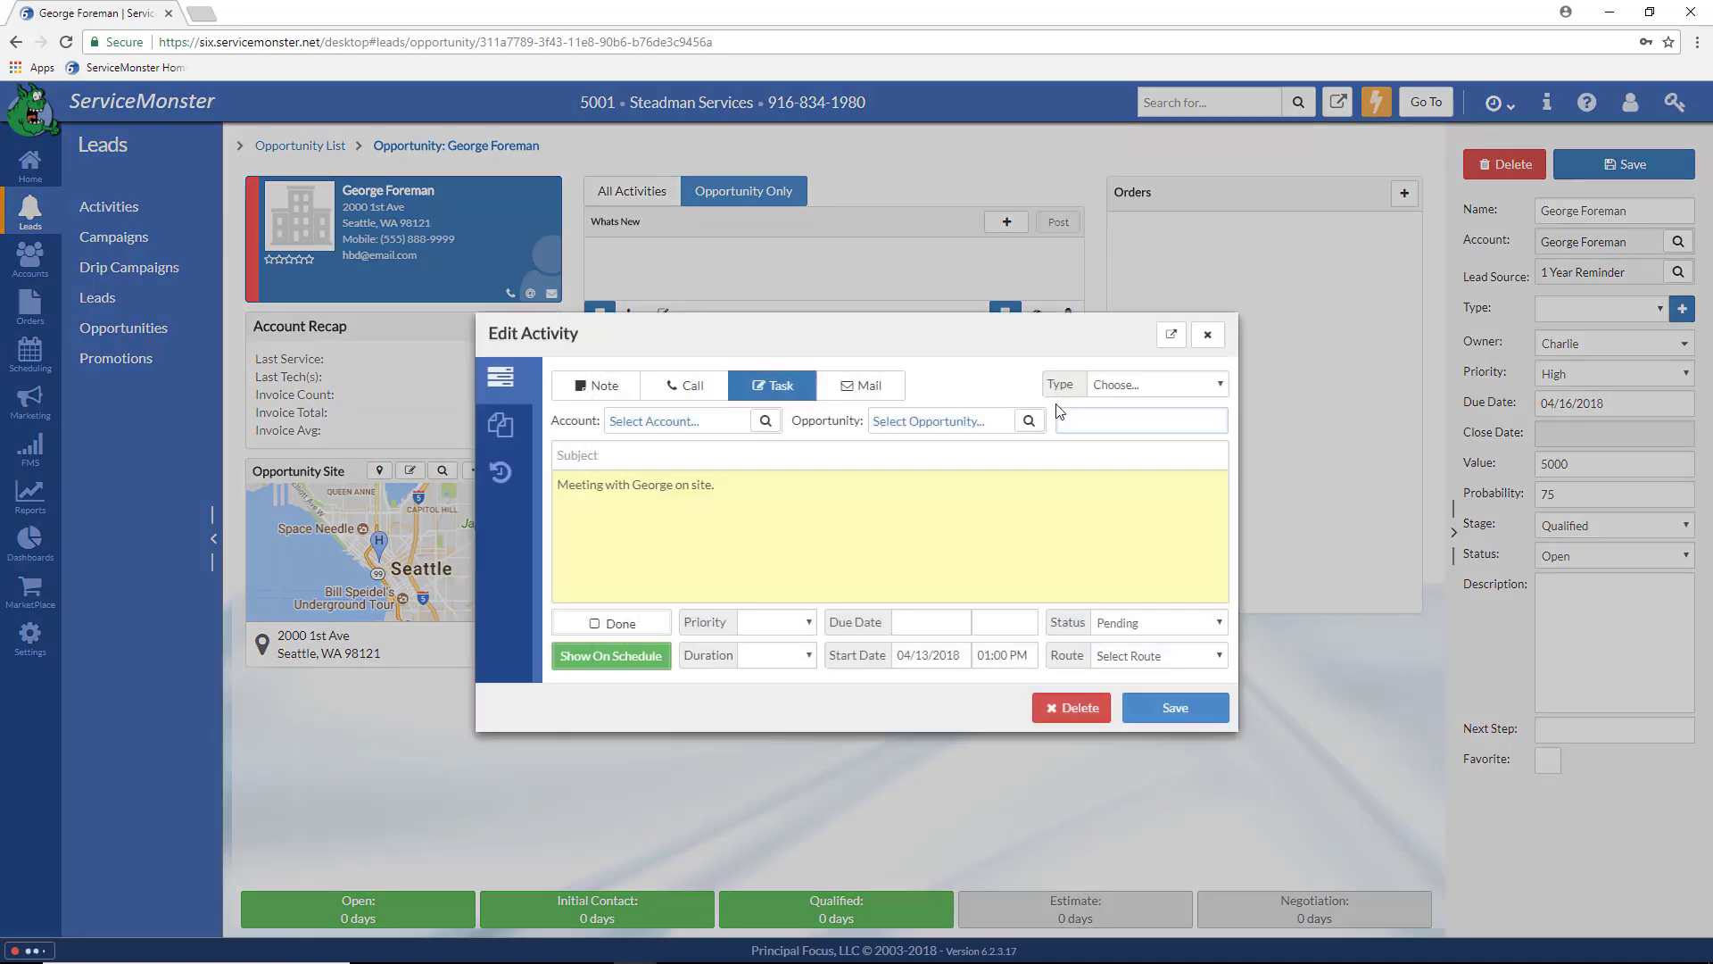
{"action": "left_click", "coordinate": [1175, 715]}
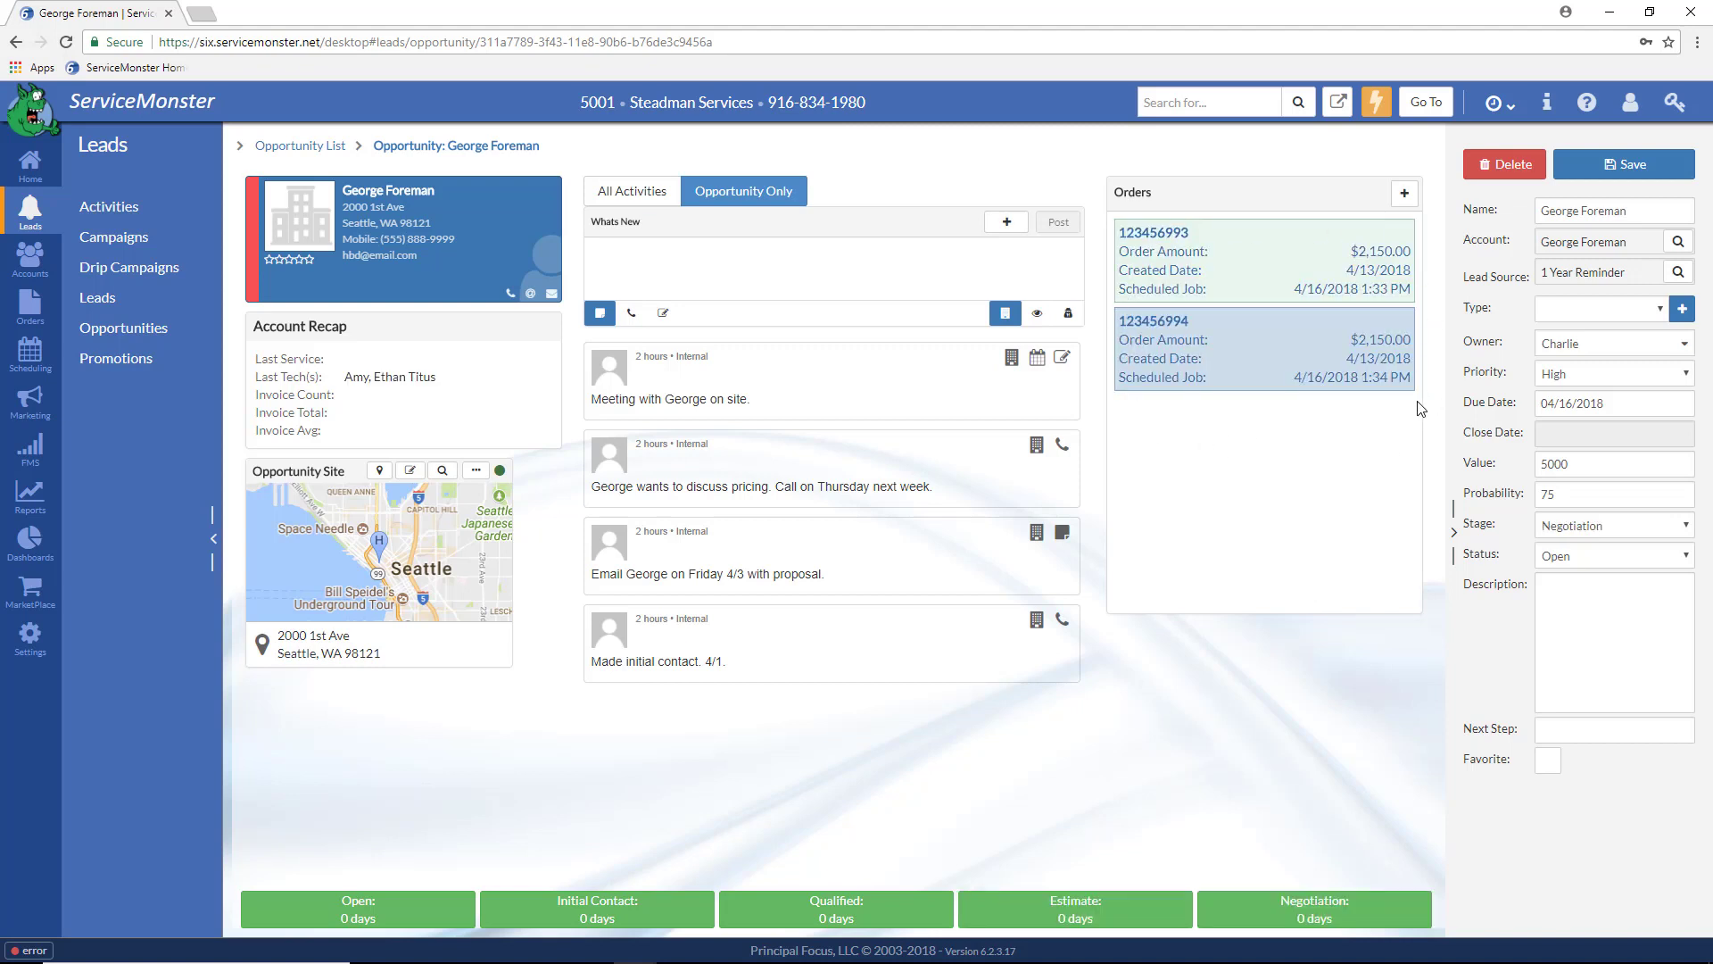
- View the new order form for this opportunity and close it without creating an order
{"action": "left_click", "coordinate": [1403, 193]}
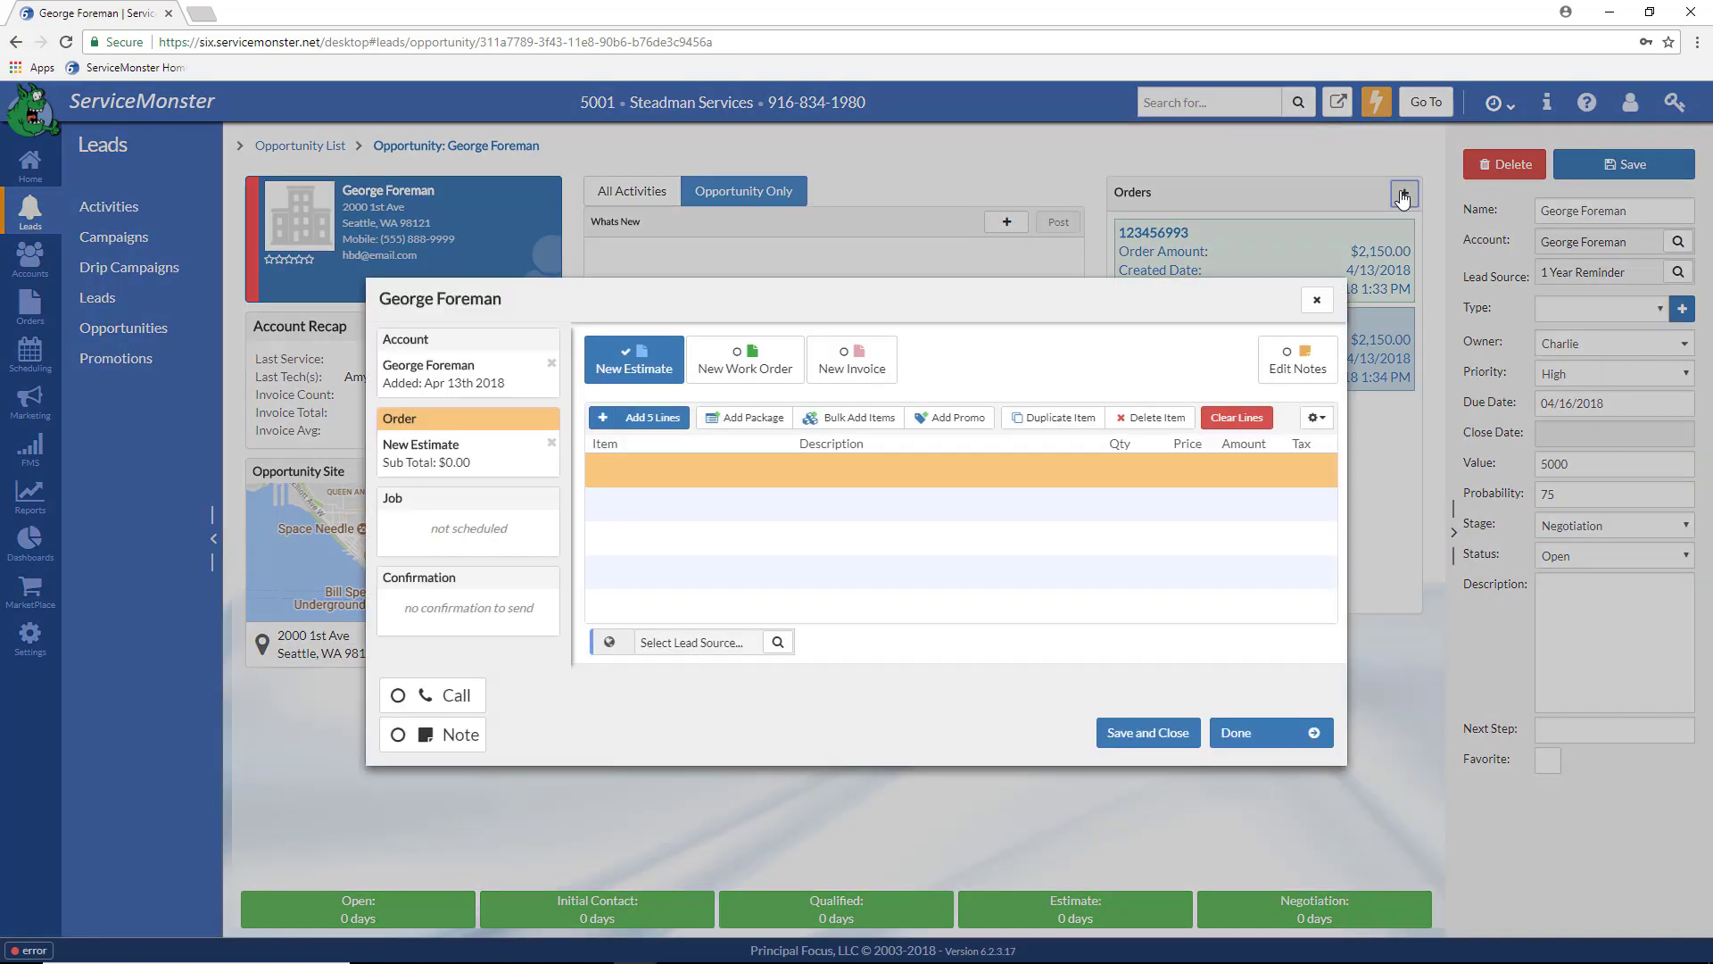
{"action": "left_click", "coordinate": [1383, 487]}
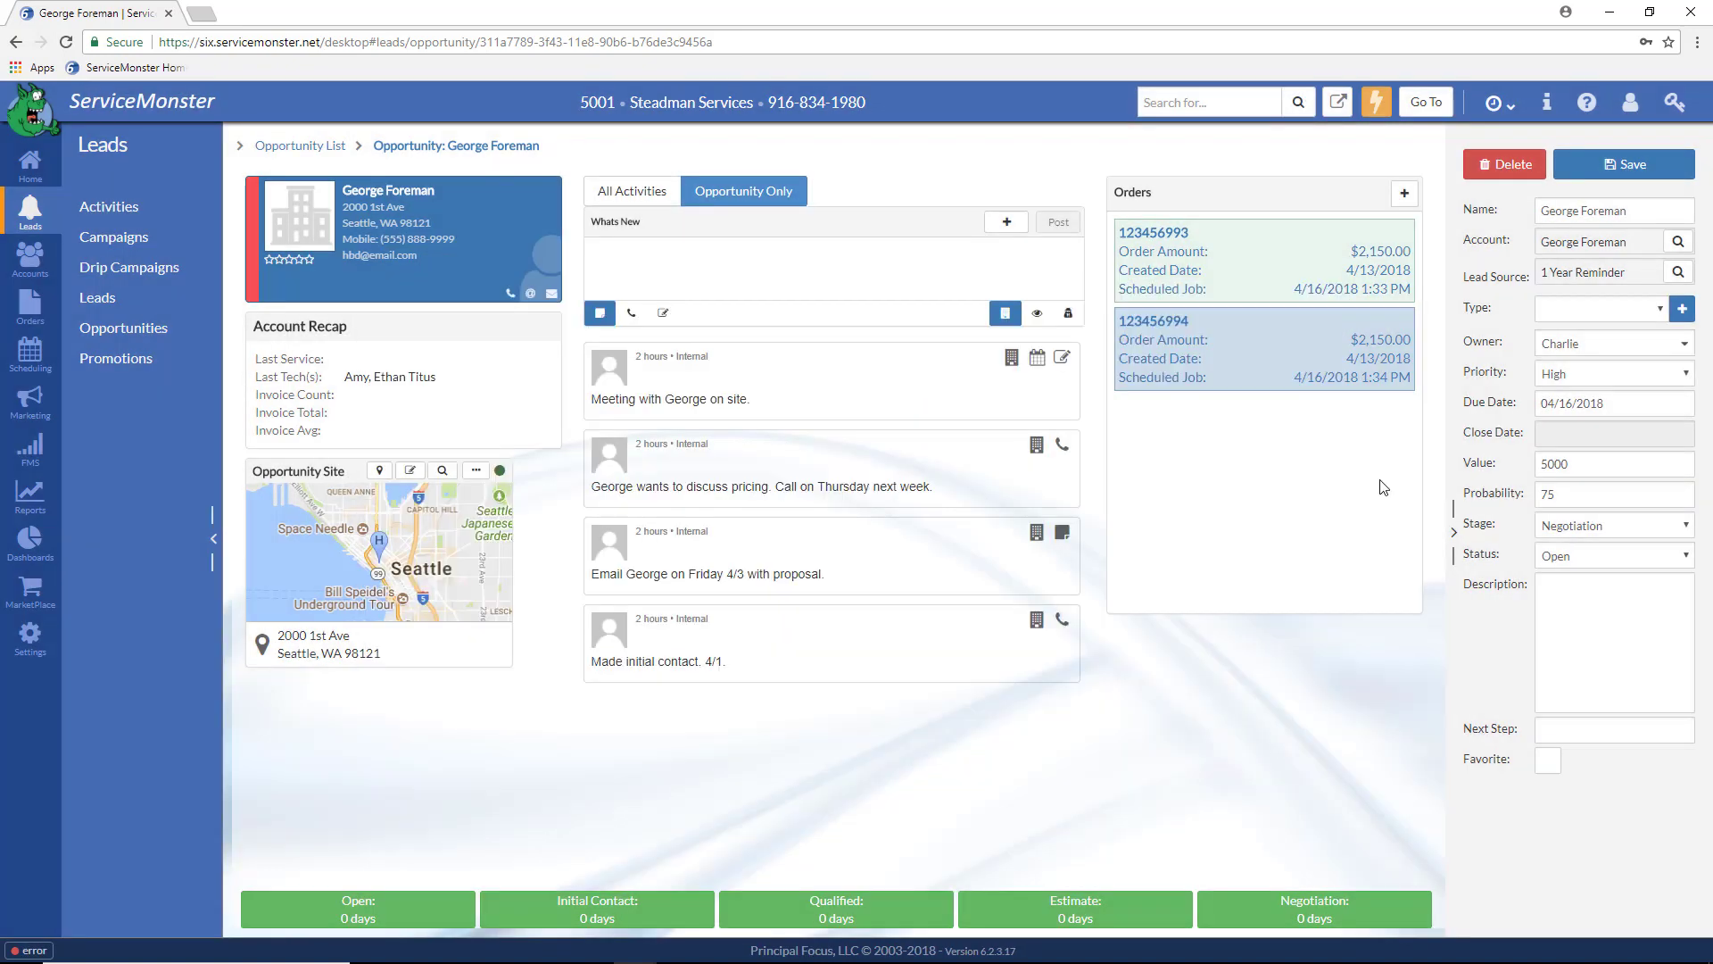
- Set the opportunity's status to Won and save the record
{"action": "left_click", "coordinate": [1693, 556]}
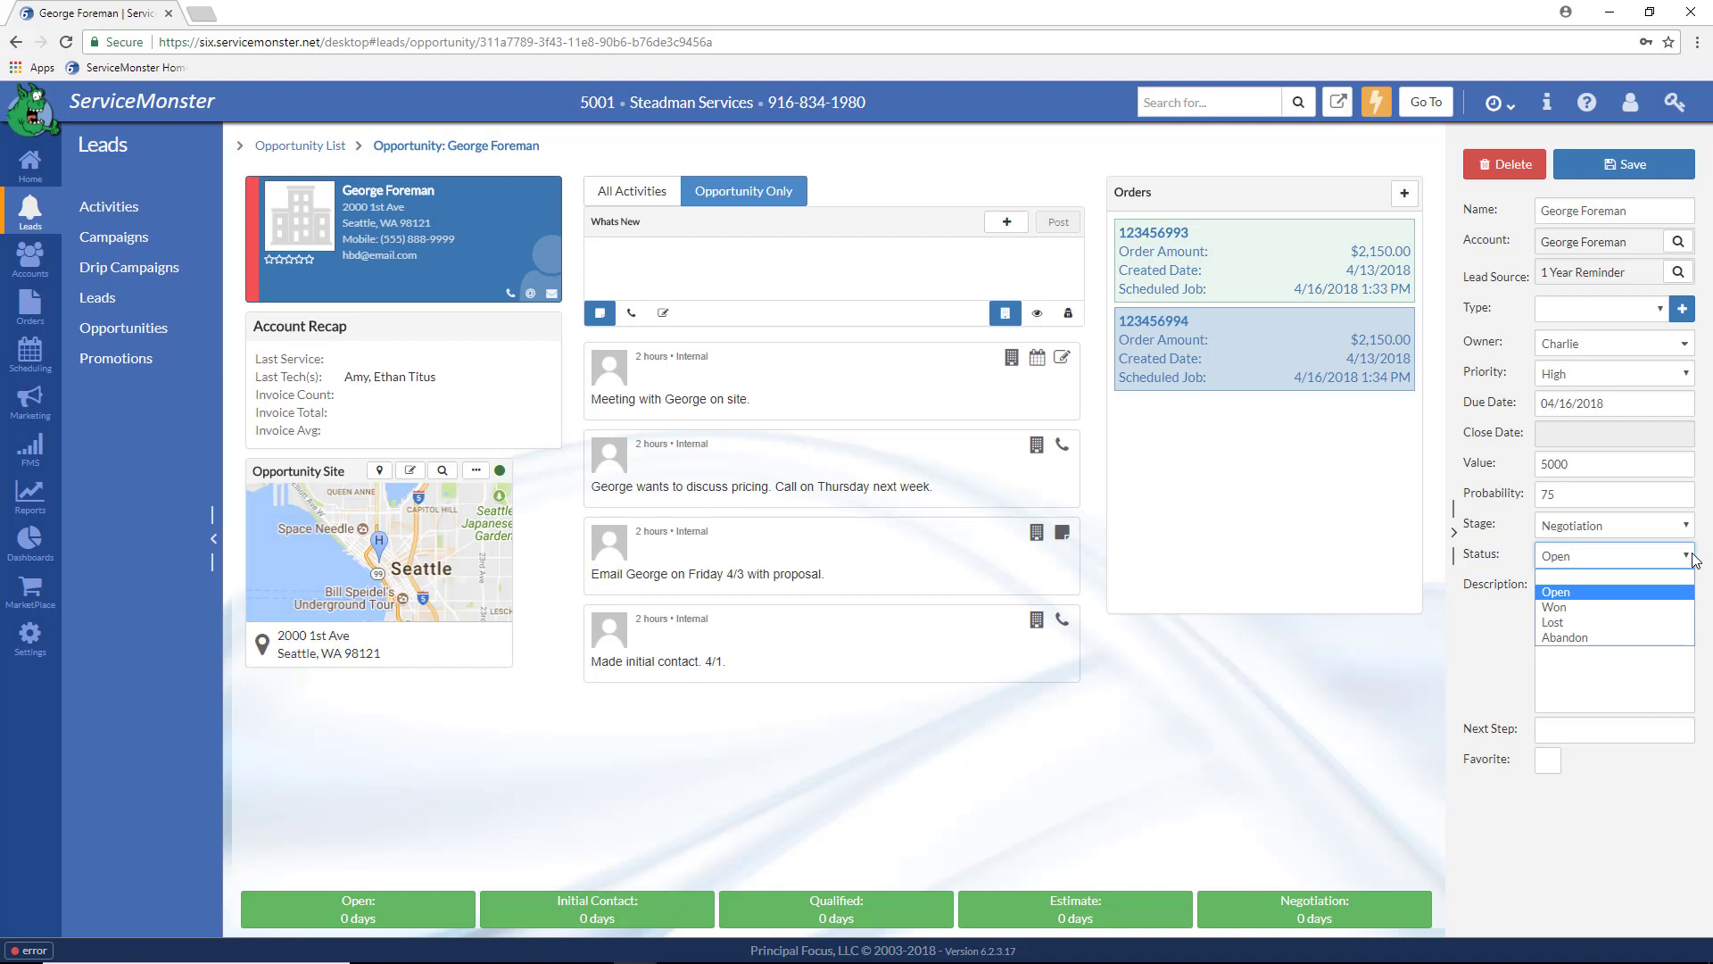
{"action": "left_click", "coordinate": [1580, 609]}
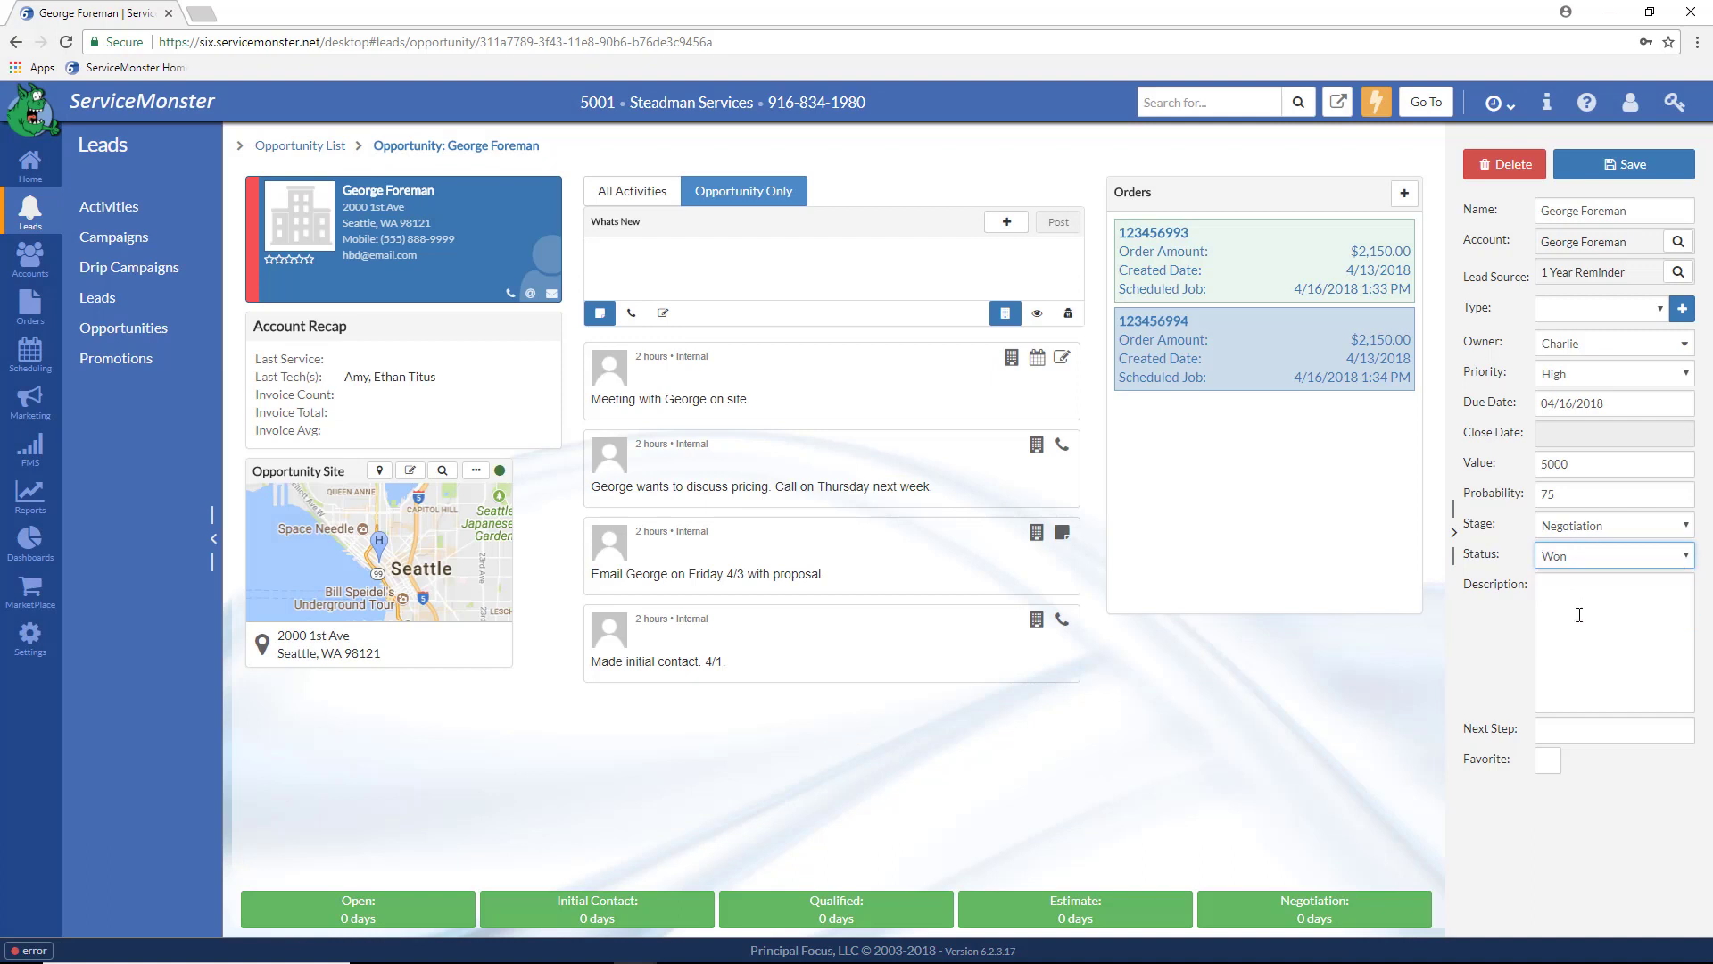
{"action": "left_click", "coordinate": [1631, 168]}
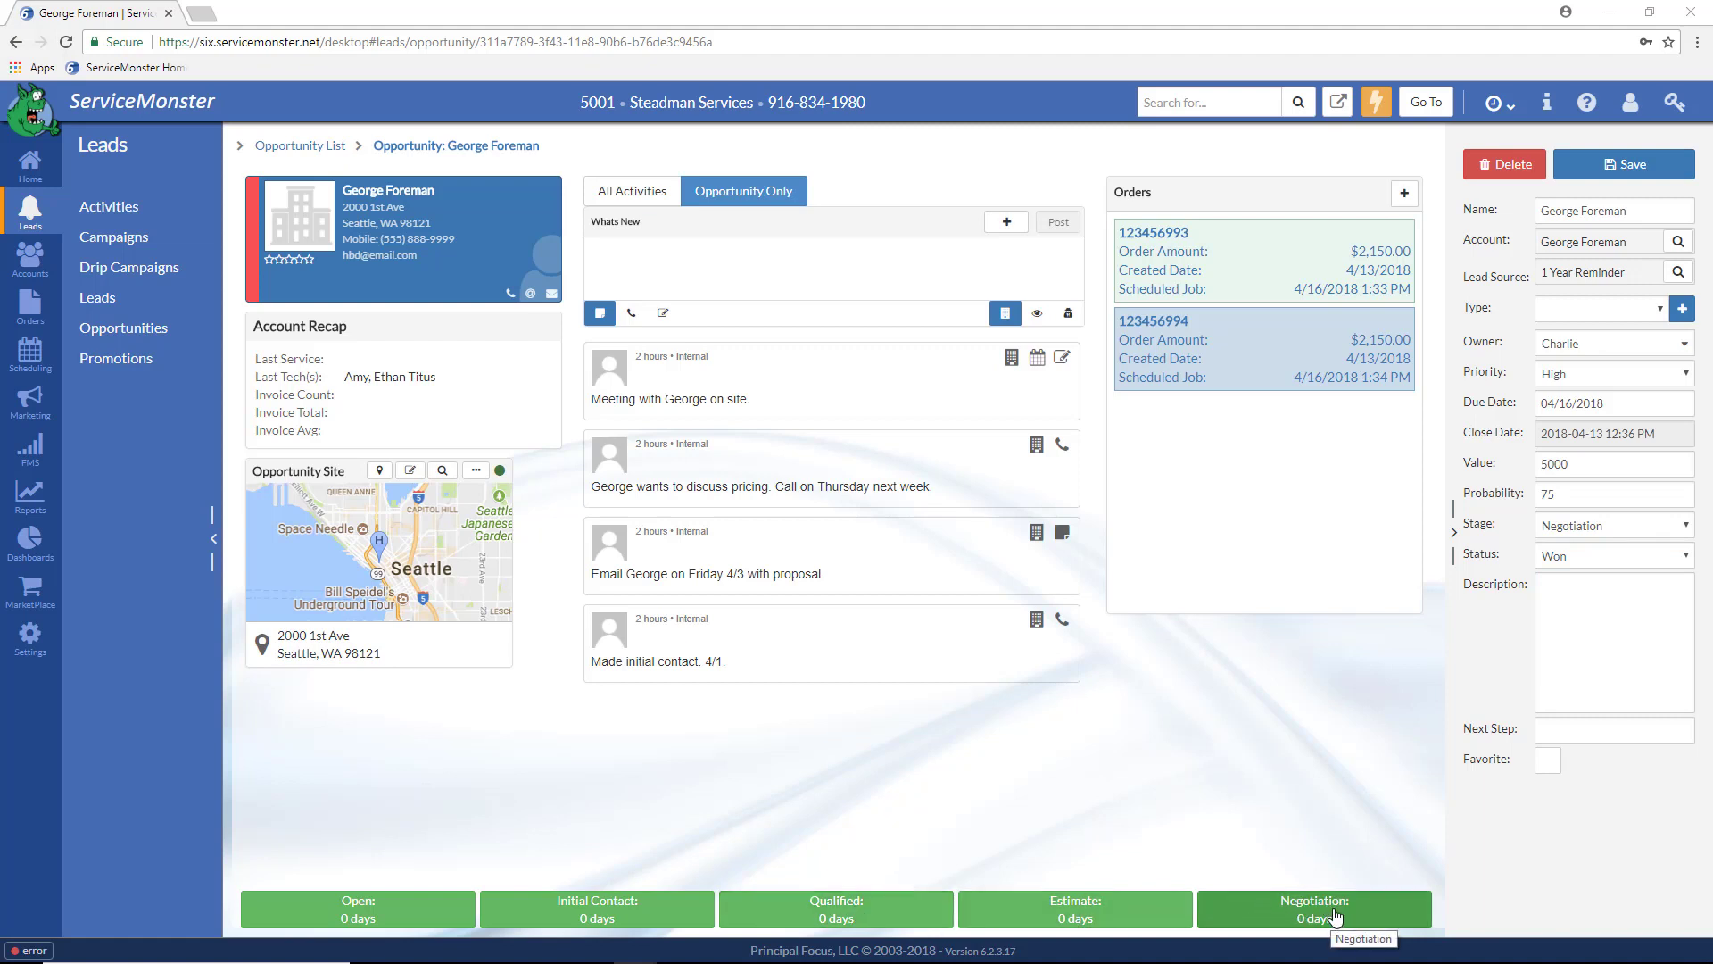
- Review the opportunity's stage options, keep Negotiation selected, and save the record again
{"action": "left_click", "coordinate": [1680, 528]}
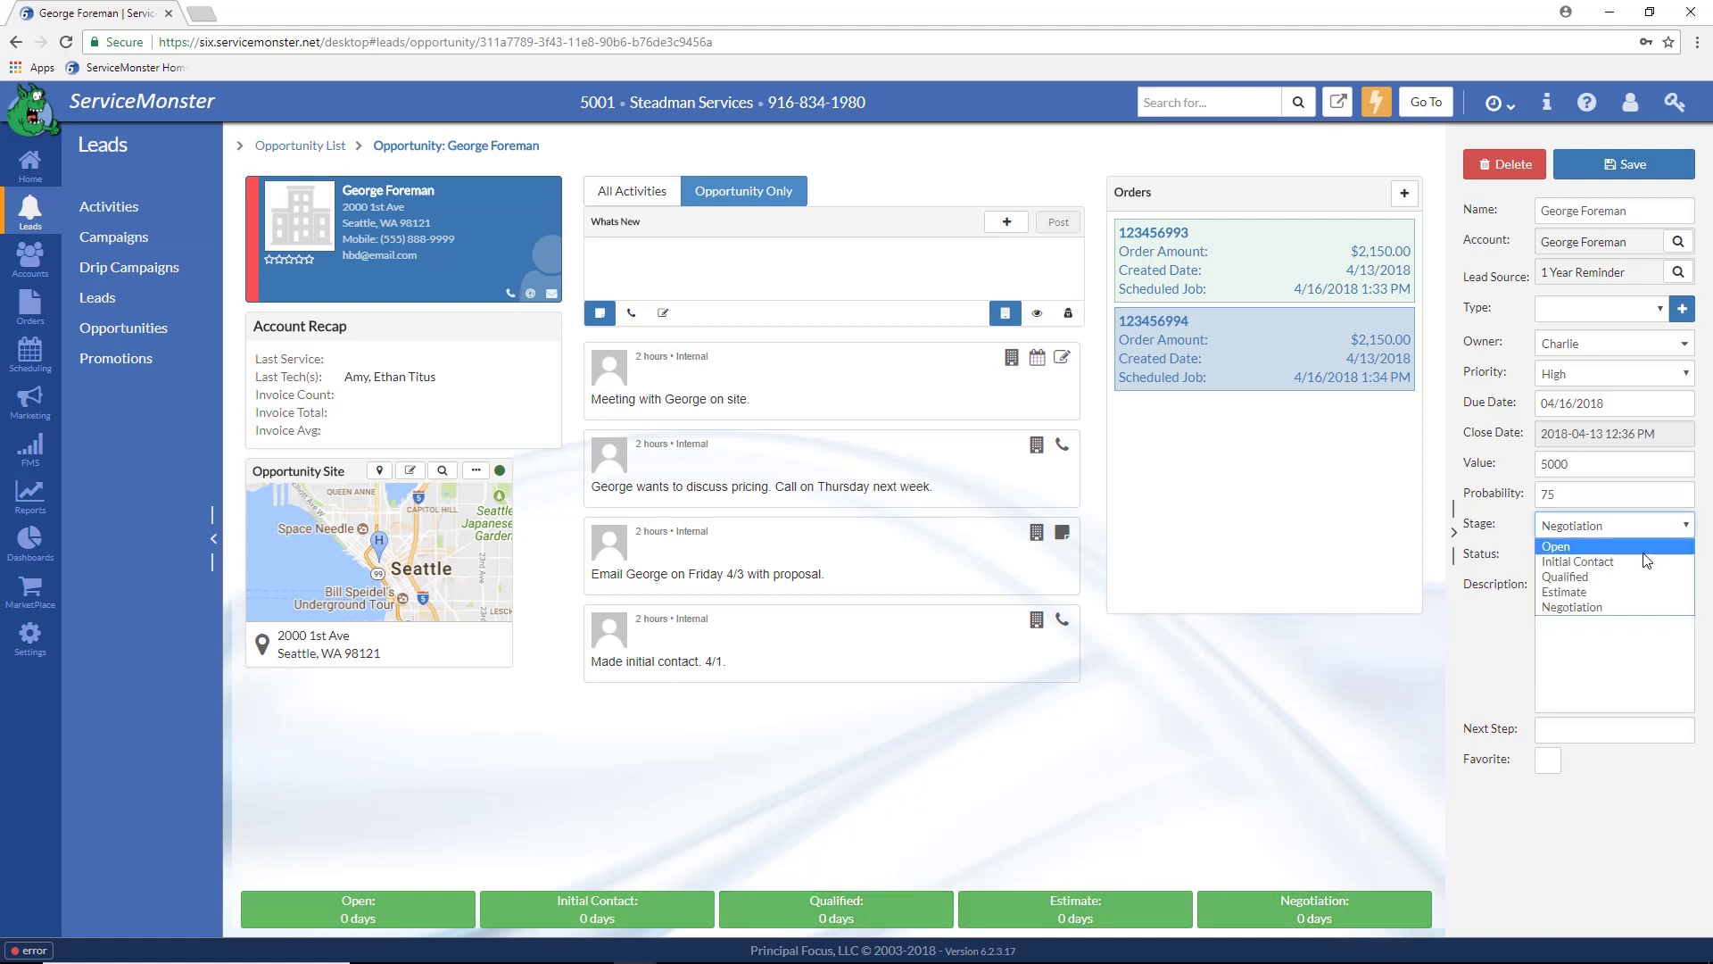
{"action": "left_click", "coordinate": [1343, 841]}
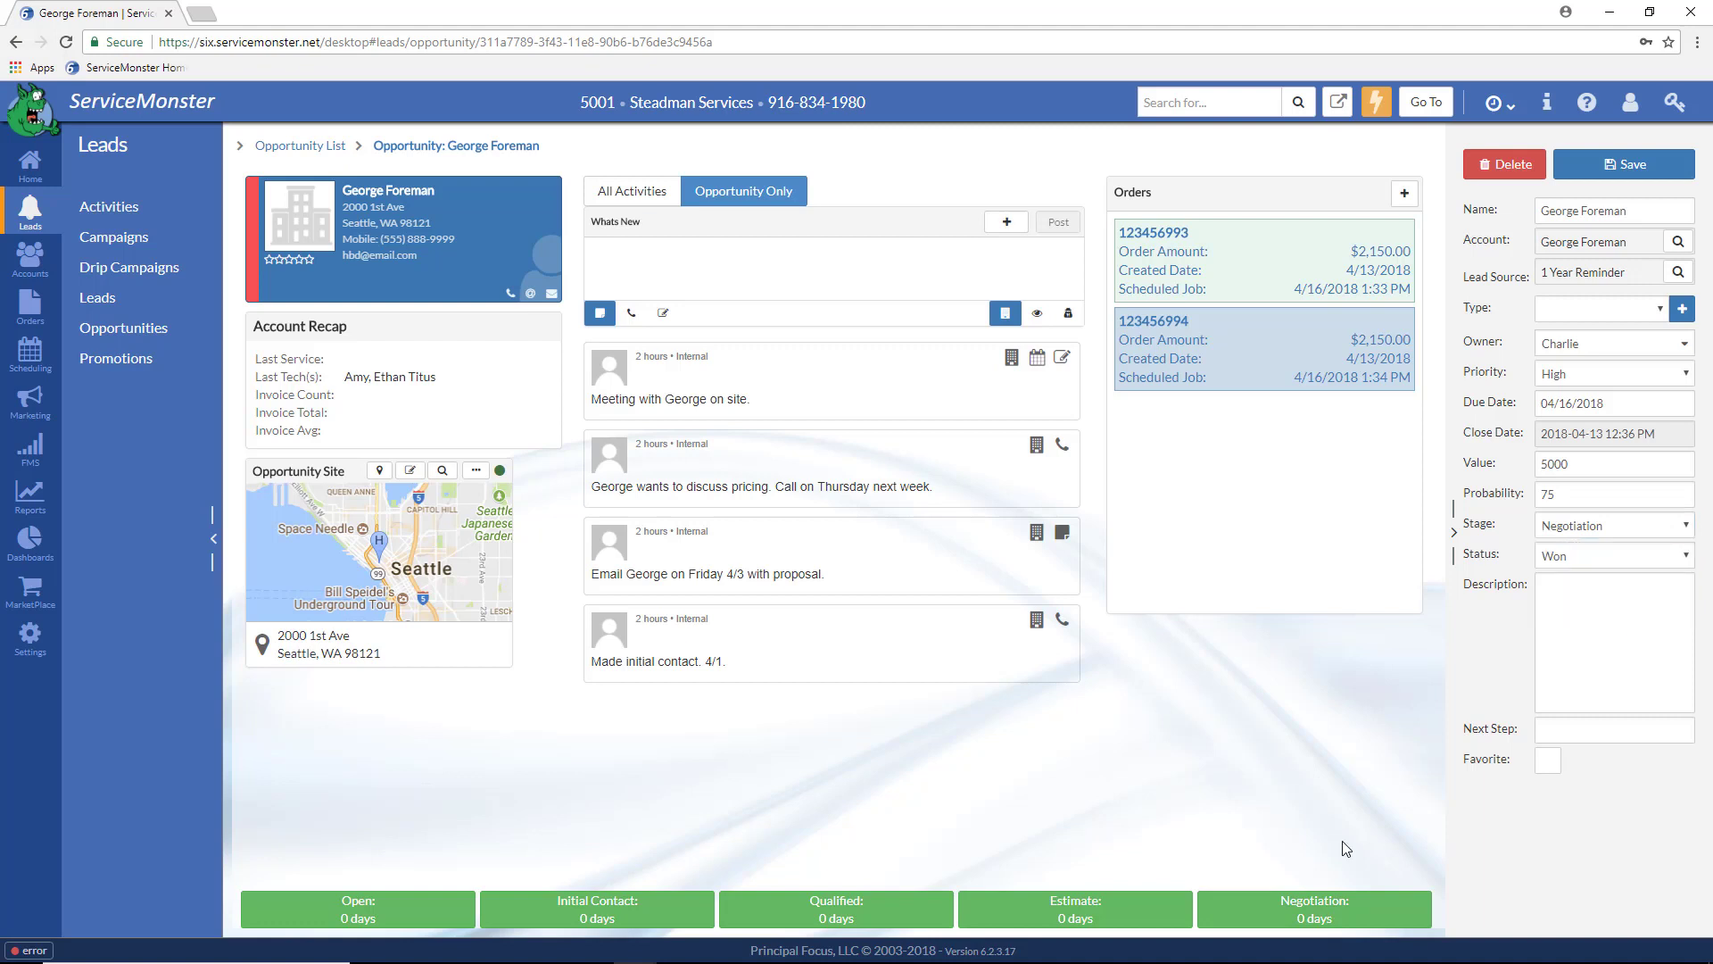
{"action": "left_click", "coordinate": [1616, 167]}
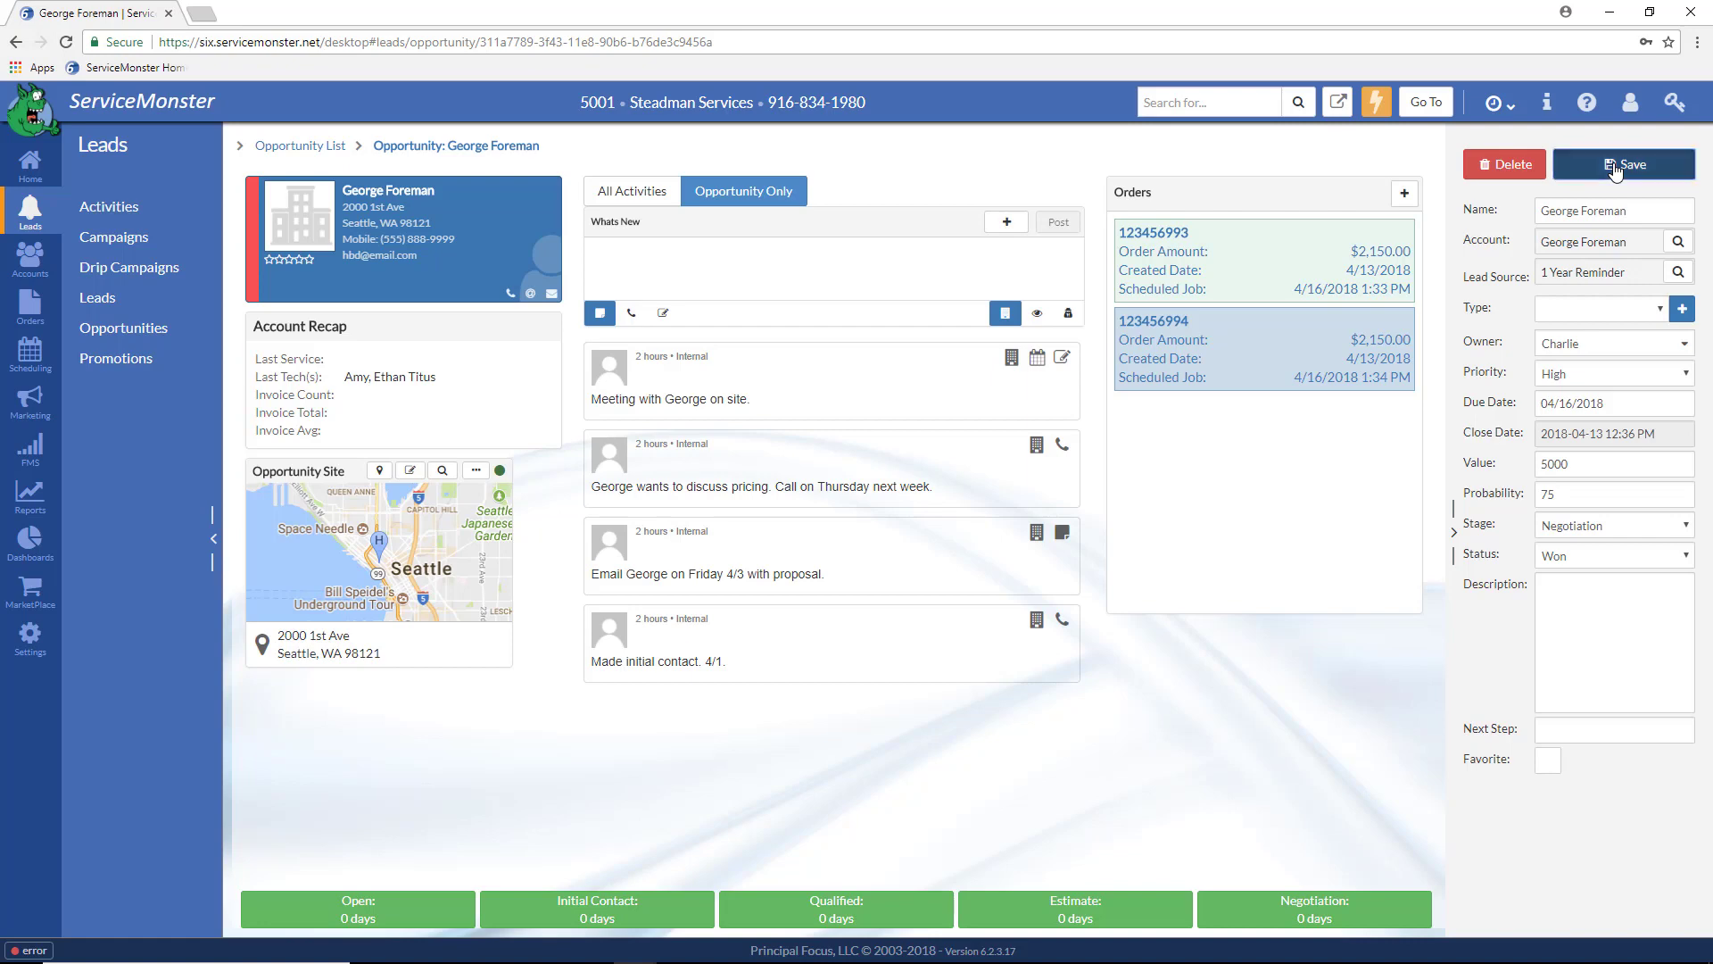